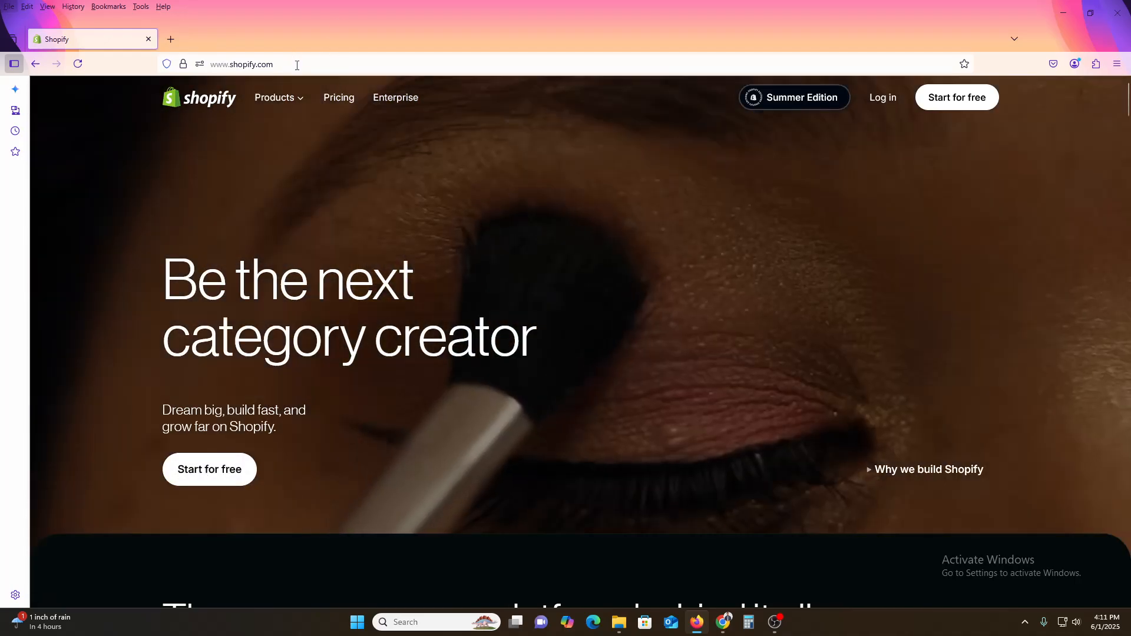
Step: Go to the Shopify login page to open the store admin
{"action": "left_click", "coordinate": [297, 65]}
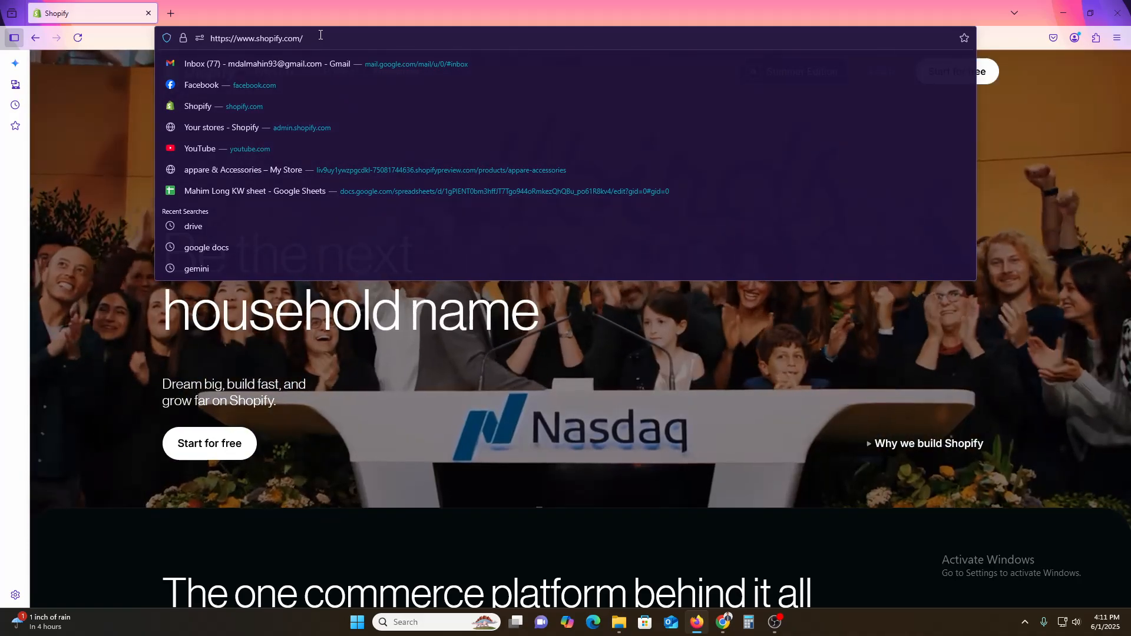
{"action": "type", "text": "login"}
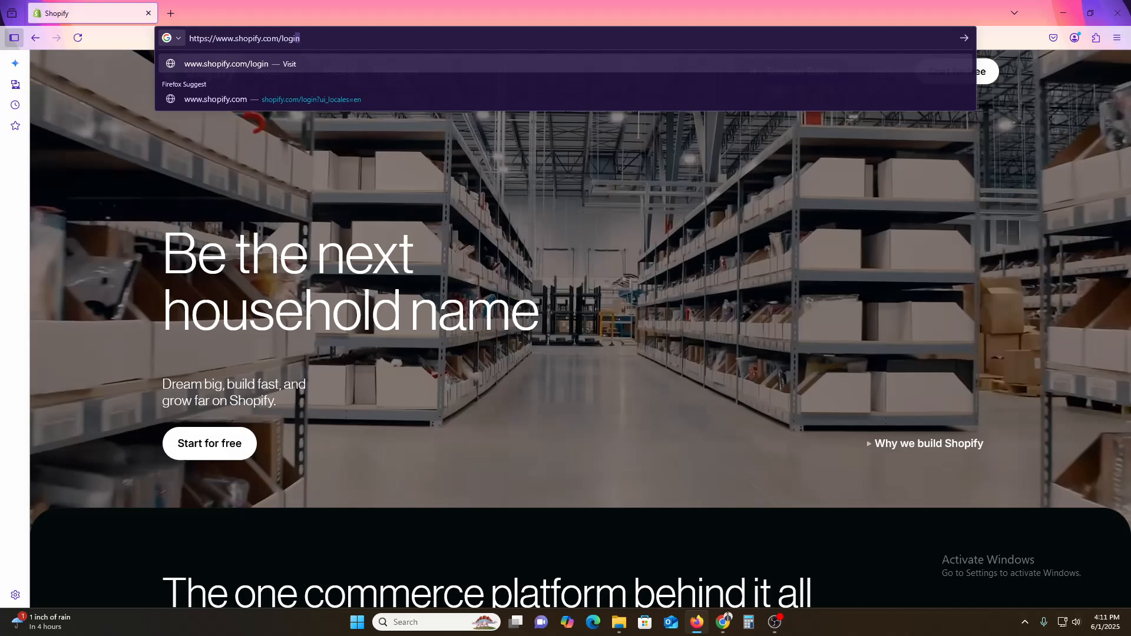
{"action": "key", "text": "Return"}
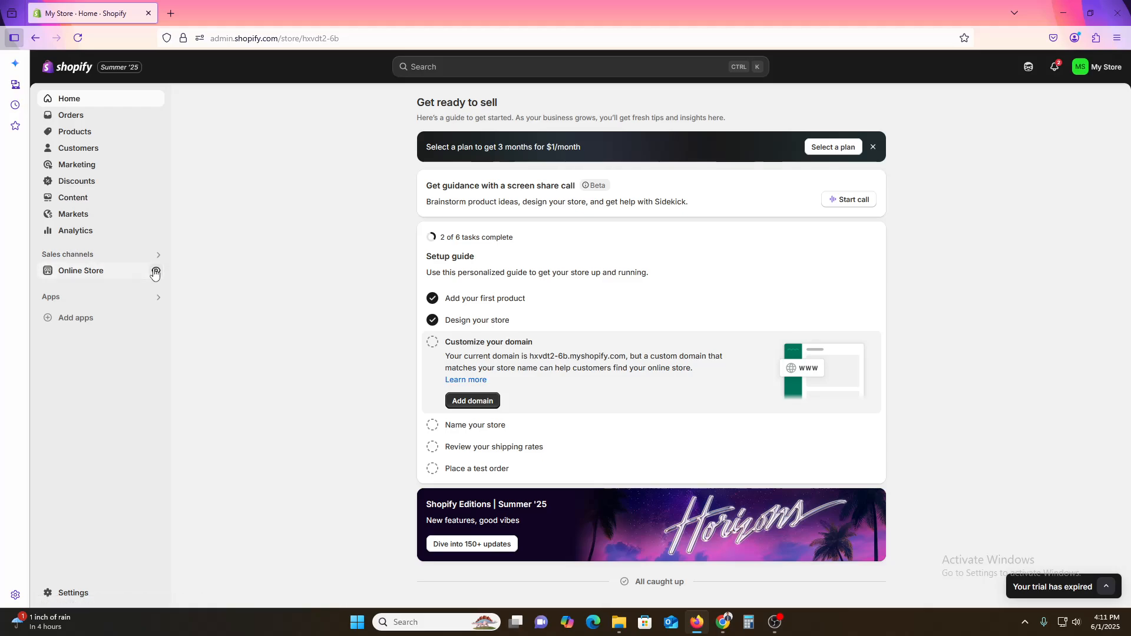
Step: Preview the online storefront in a new tab, then return to the admin
{"action": "left_click", "coordinate": [155, 272]}
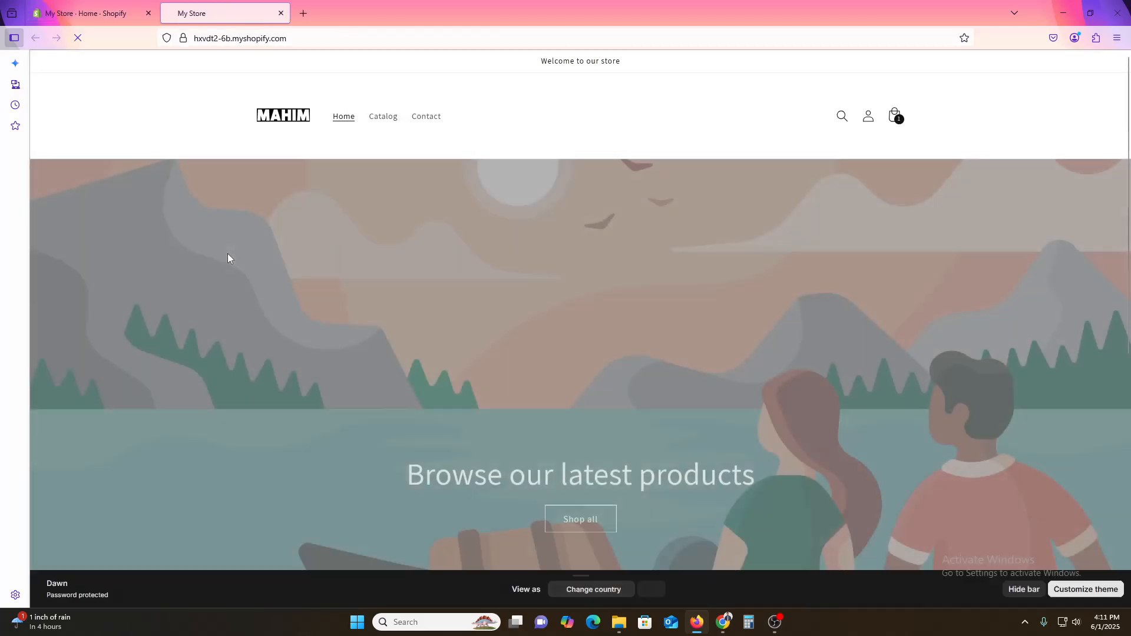
{"action": "scroll", "coordinate": [187, 186], "scroll_direction": "down", "scroll_amount": 5}
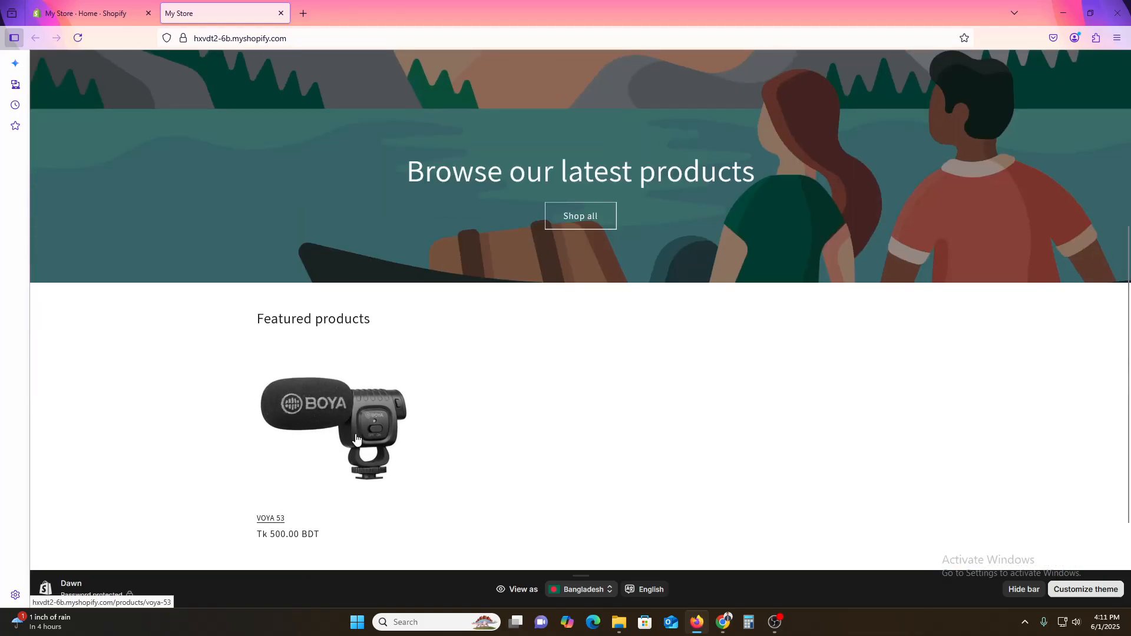
{"action": "scroll", "coordinate": [365, 471], "scroll_direction": "up", "scroll_amount": 5}
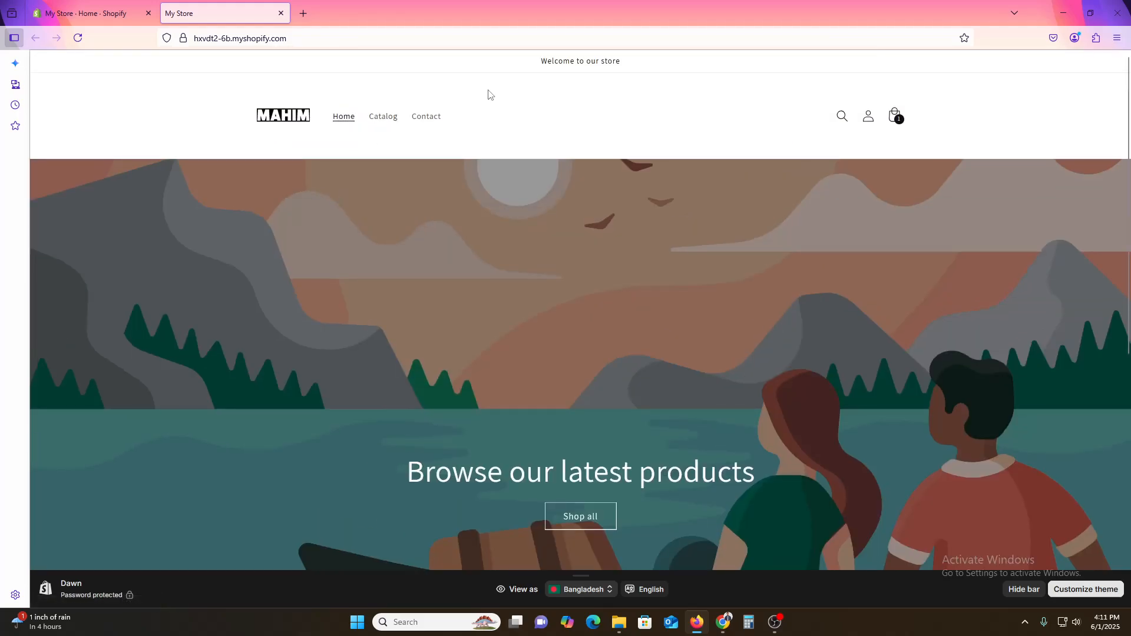
{"action": "left_click", "coordinate": [83, 6]}
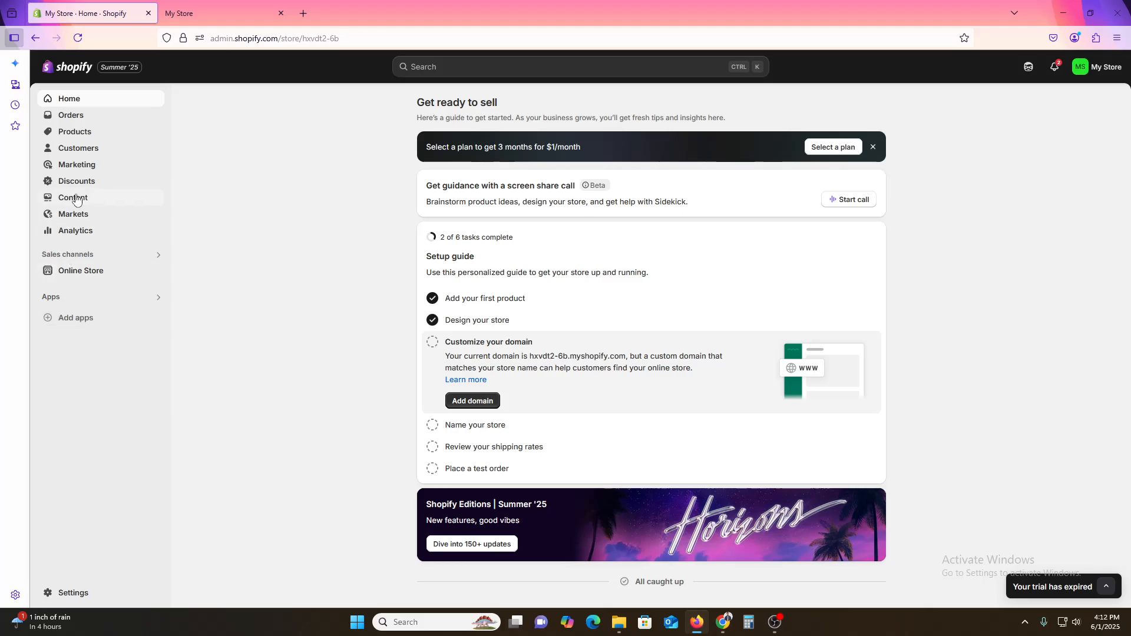
Step: Open the VOYA 53 product and set its type to MICROPHONE, saving the change
{"action": "left_click", "coordinate": [81, 133]}
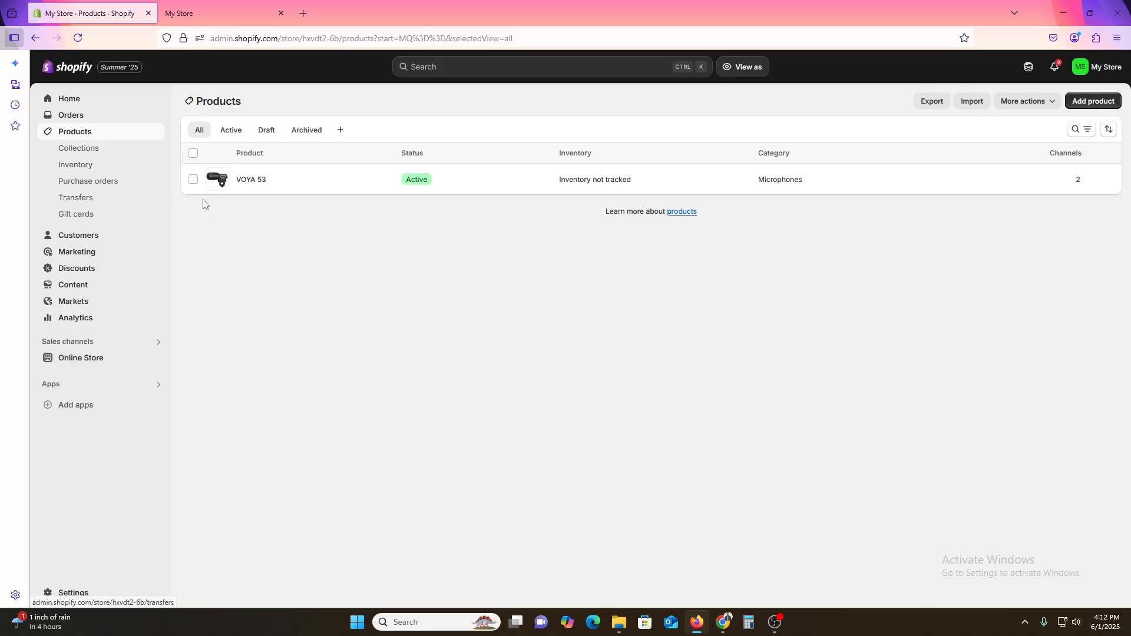
{"action": "left_click", "coordinate": [251, 183]}
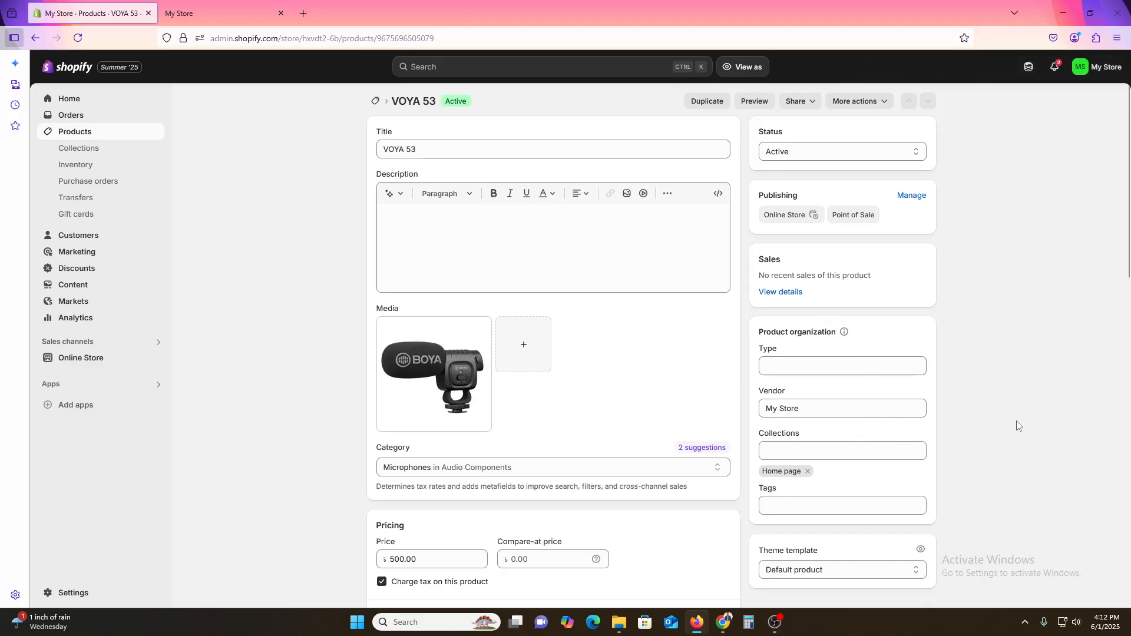
{"action": "left_click", "coordinate": [778, 364]}
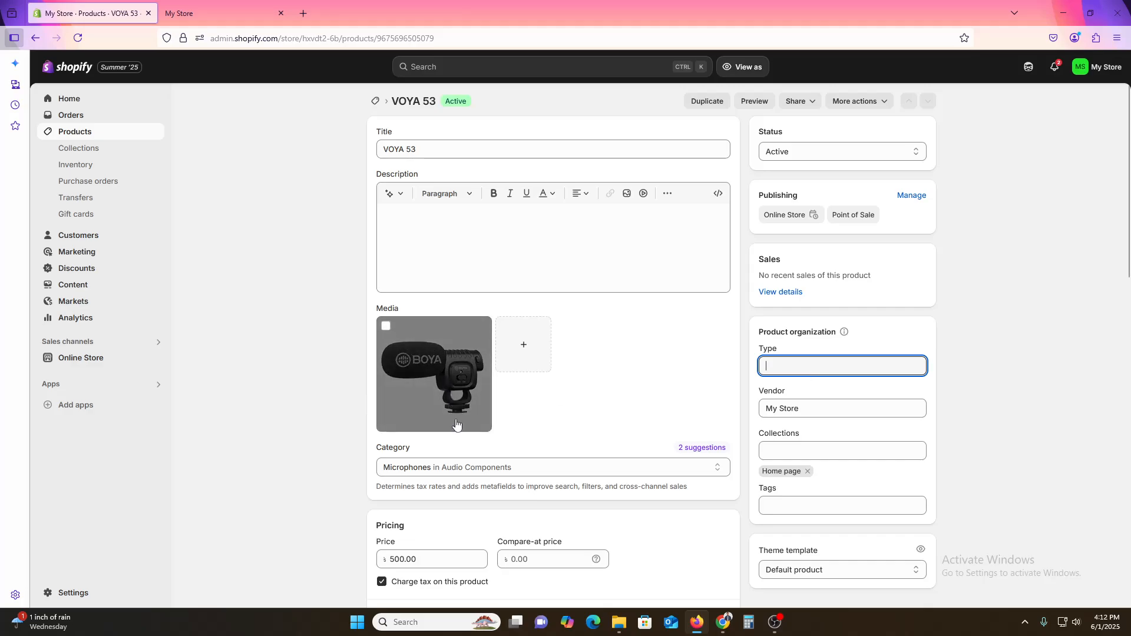
{"action": "type", "text": "MIC"}
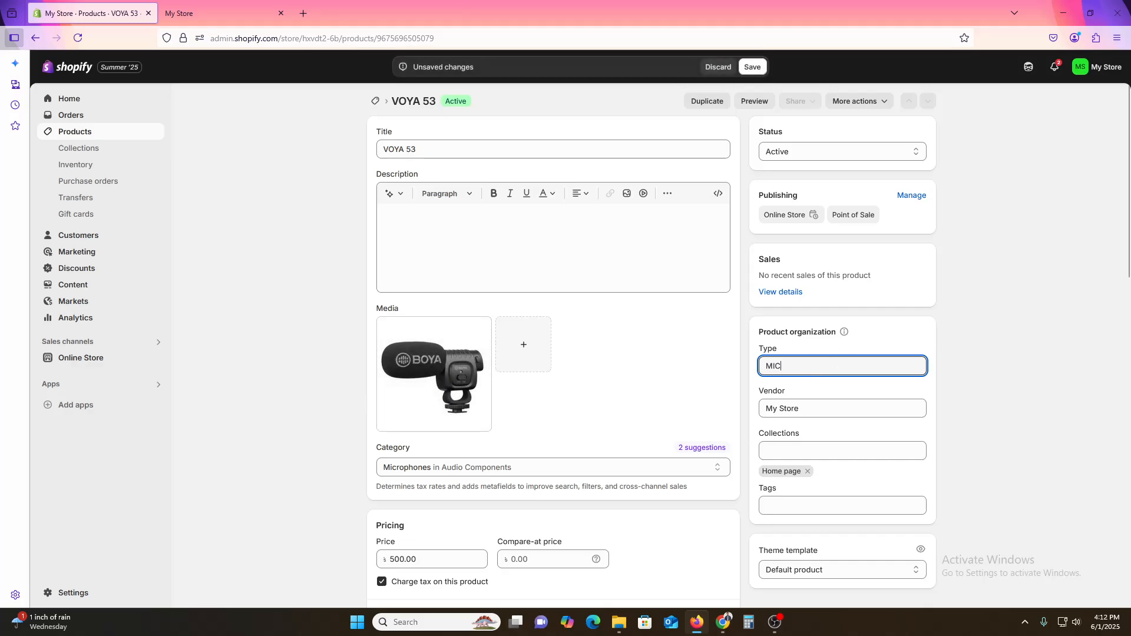
{"action": "type", "text": "ROPHONE"}
{"action": "key", "text": "ctrl+s"}
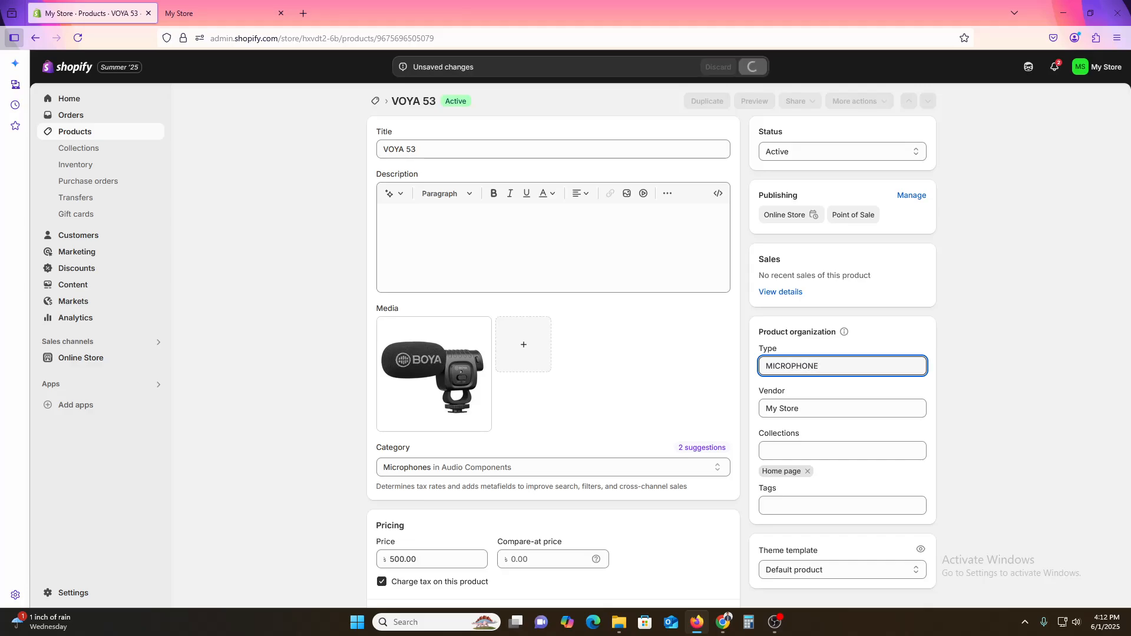
{"action": "left_click", "coordinate": [1004, 398]}
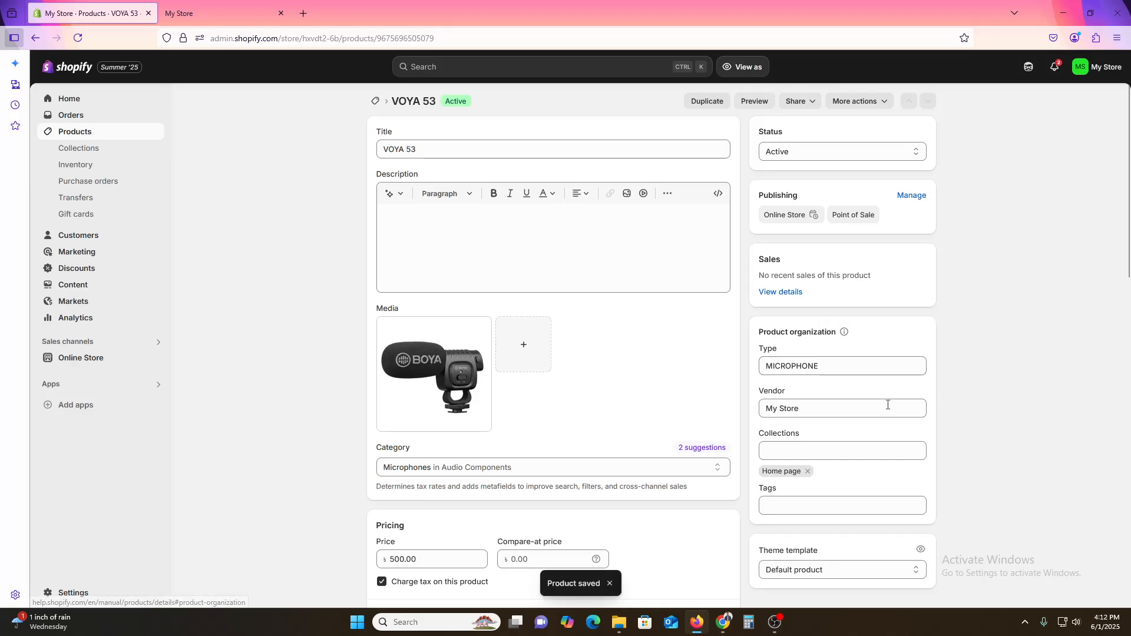
Step: Copy the product type and add it as a MICROPHONE tag
{"action": "scroll", "coordinate": [860, 471], "scroll_direction": "down", "scroll_amount": 4}
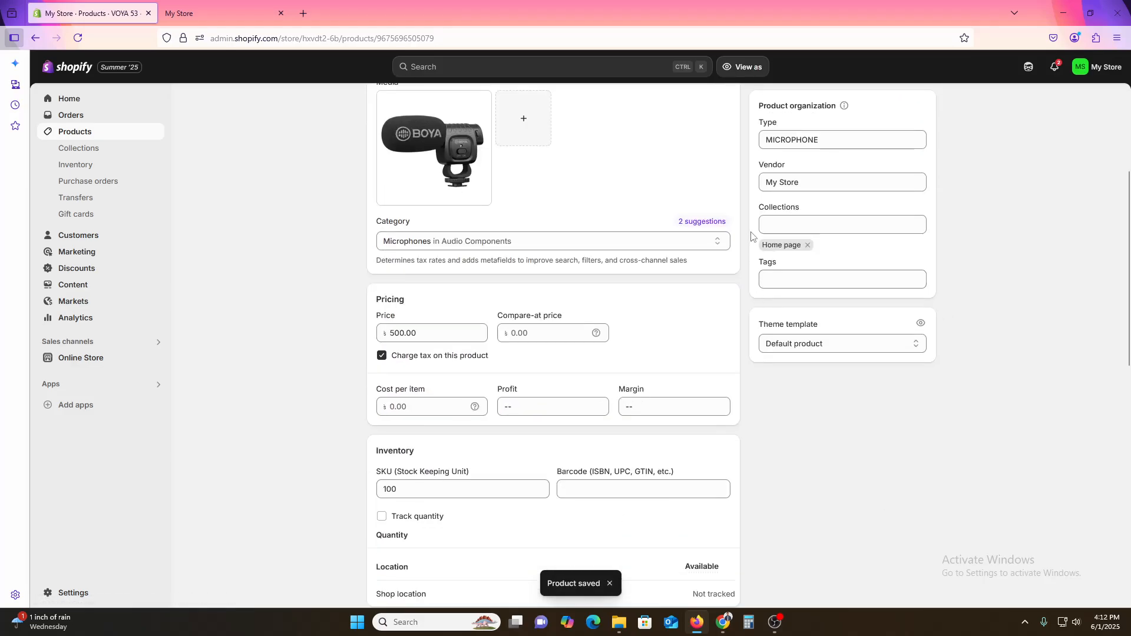
{"action": "left_click", "coordinate": [811, 281]}
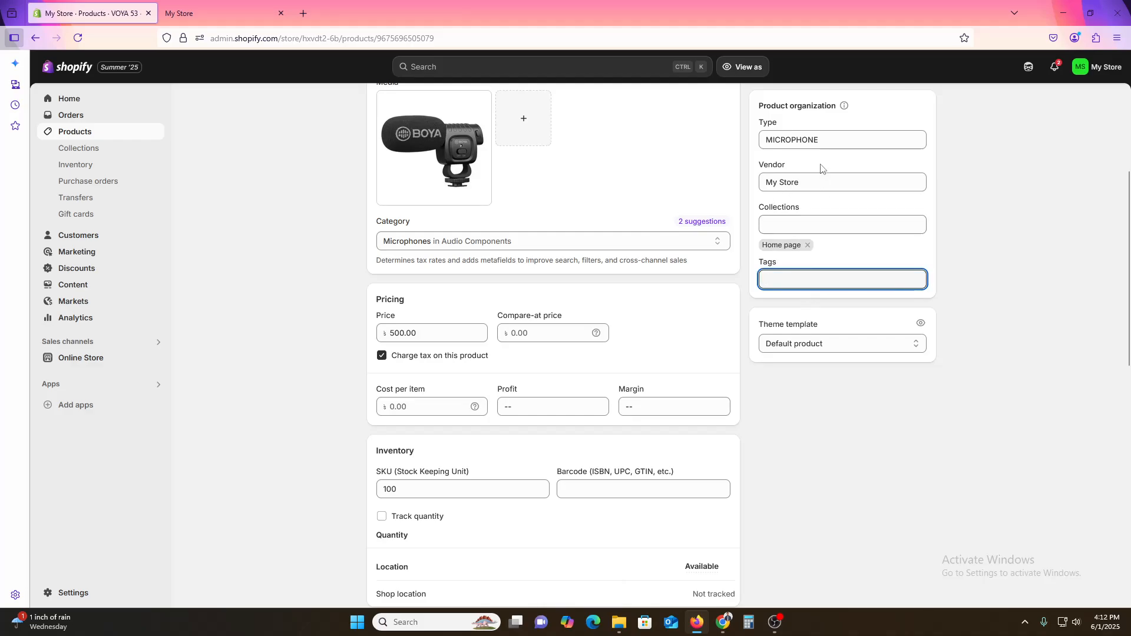
{"action": "left_click", "coordinate": [797, 140]}
{"action": "key", "text": "ctrl+c"}
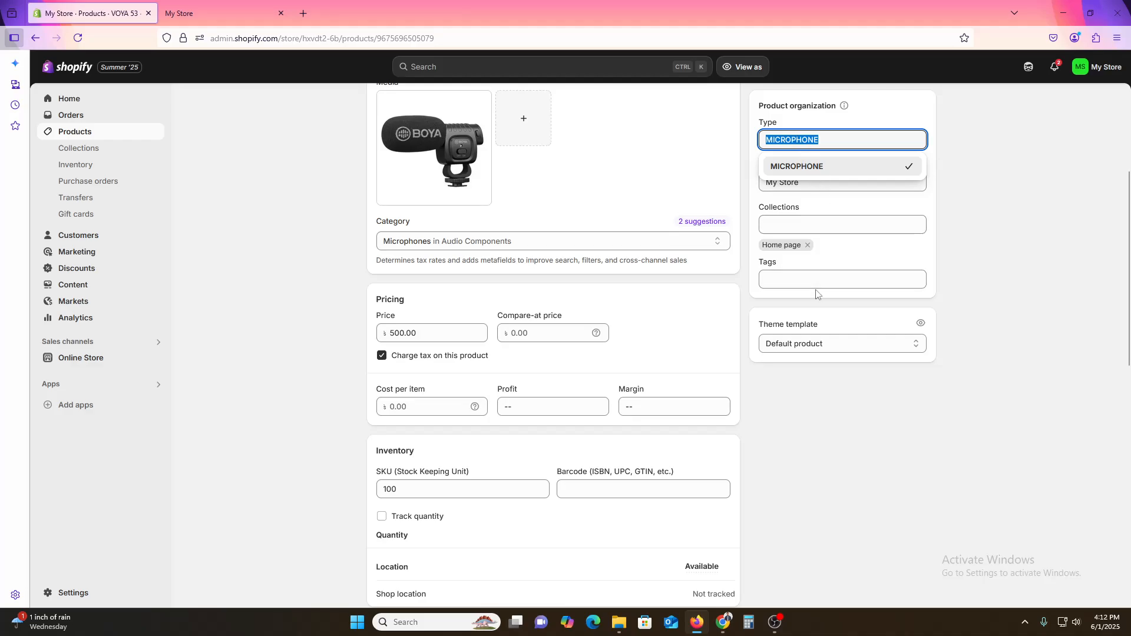
{"action": "left_click", "coordinate": [816, 281]}
{"action": "key", "text": "ctrl+v"}
{"action": "key", "text": "Return"}
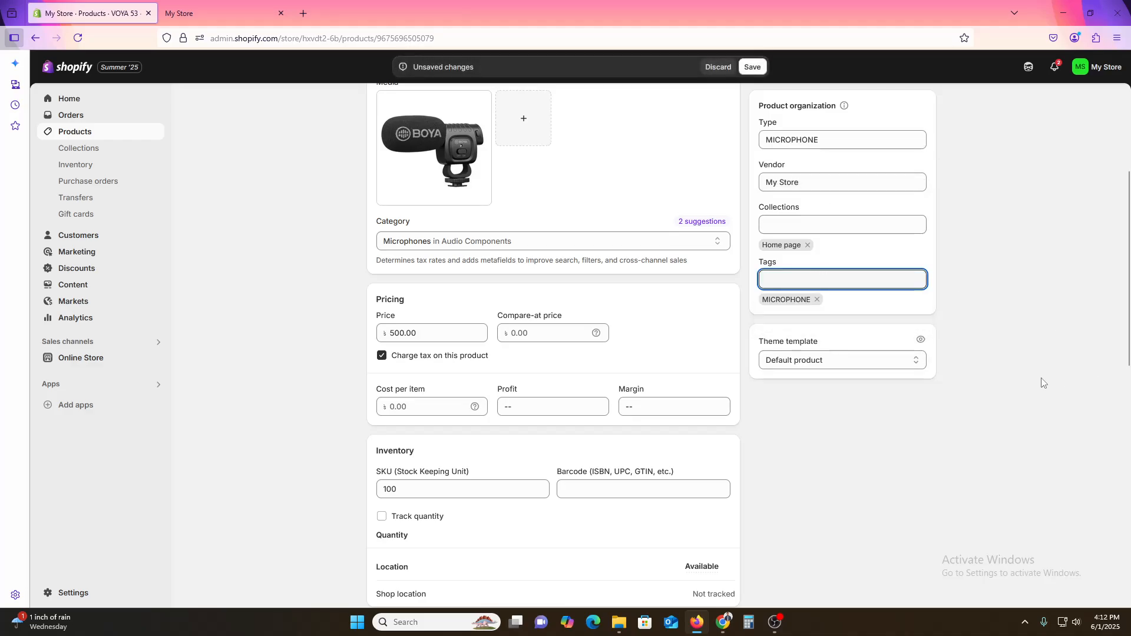
{"action": "left_click", "coordinate": [884, 379]}
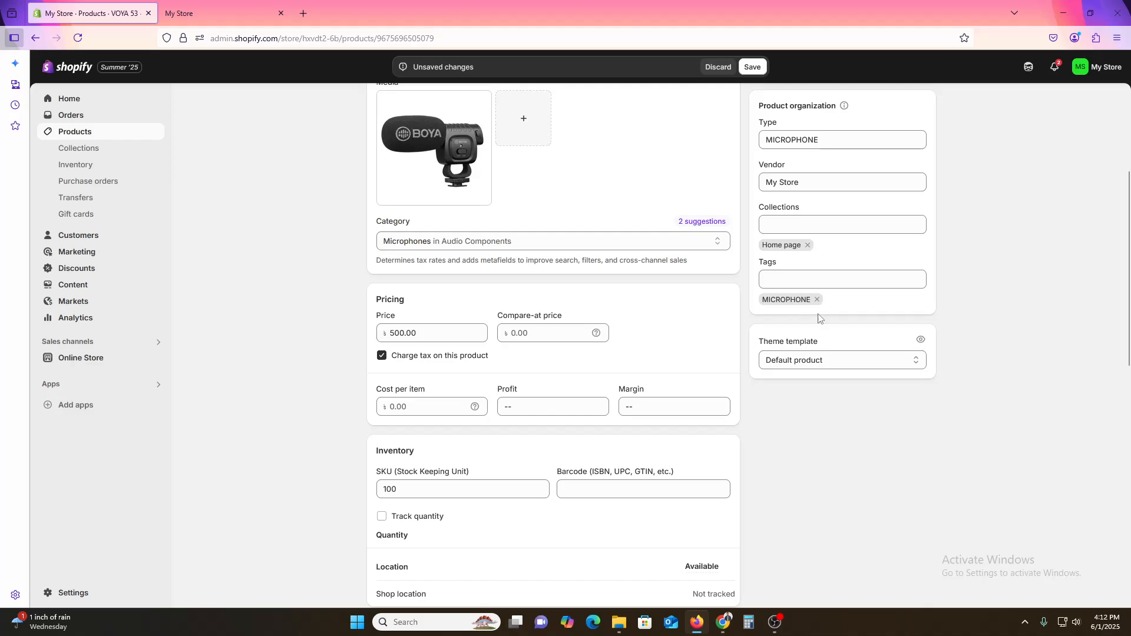
Step: Save the product and return to the products list
{"action": "scroll", "coordinate": [835, 345], "scroll_direction": "up", "scroll_amount": 4}
{"action": "scroll", "coordinate": [826, 549], "scroll_direction": "down", "scroll_amount": 4}
{"action": "scroll", "coordinate": [798, 371], "scroll_direction": "up", "scroll_amount": 2}
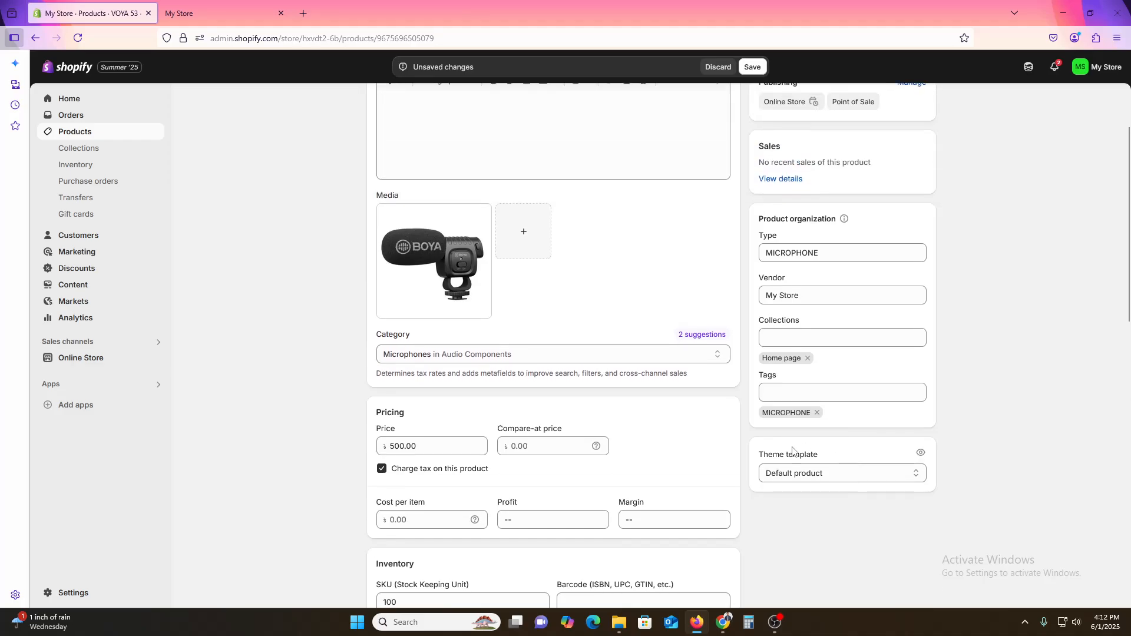
{"action": "scroll", "coordinate": [897, 538], "scroll_direction": "down", "scroll_amount": 4}
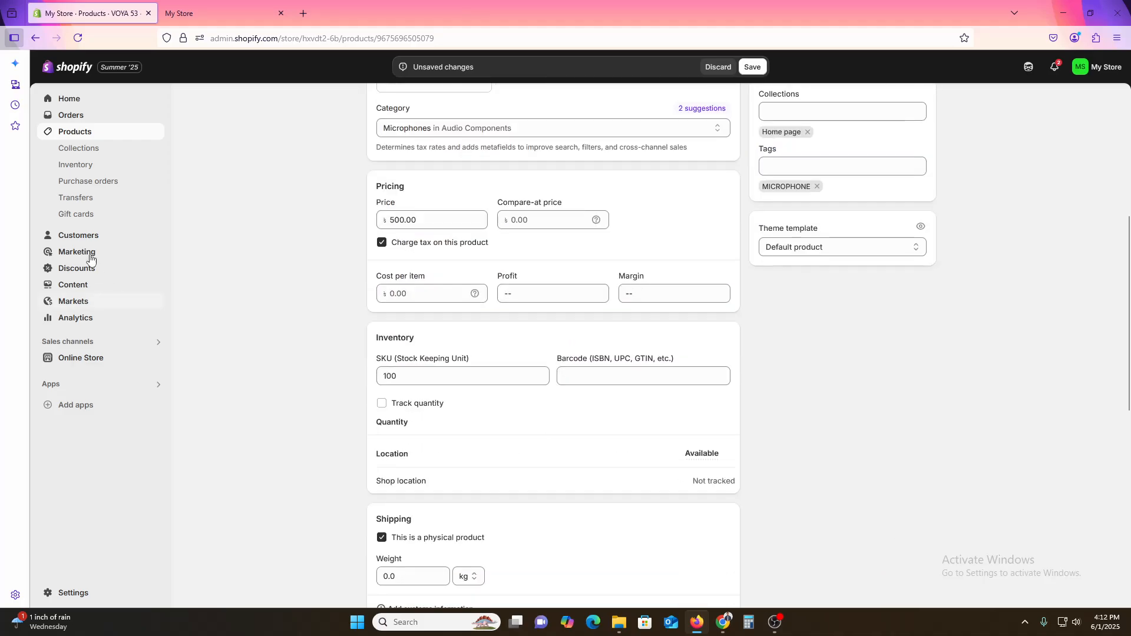
{"action": "left_click", "coordinate": [78, 133]}
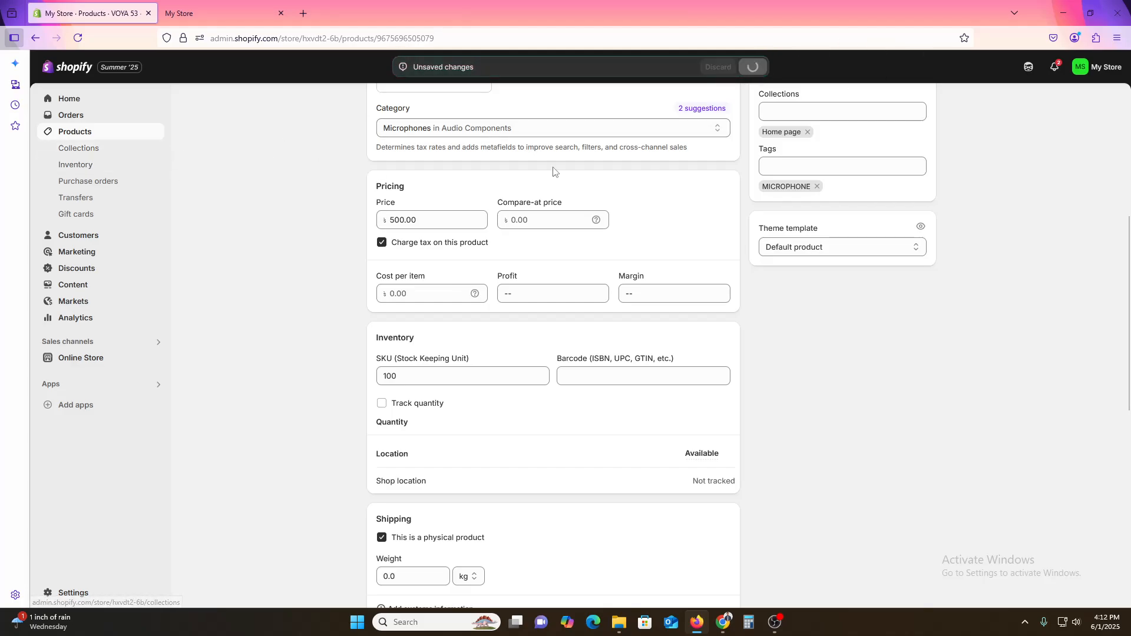
{"action": "left_click", "coordinate": [73, 130]}
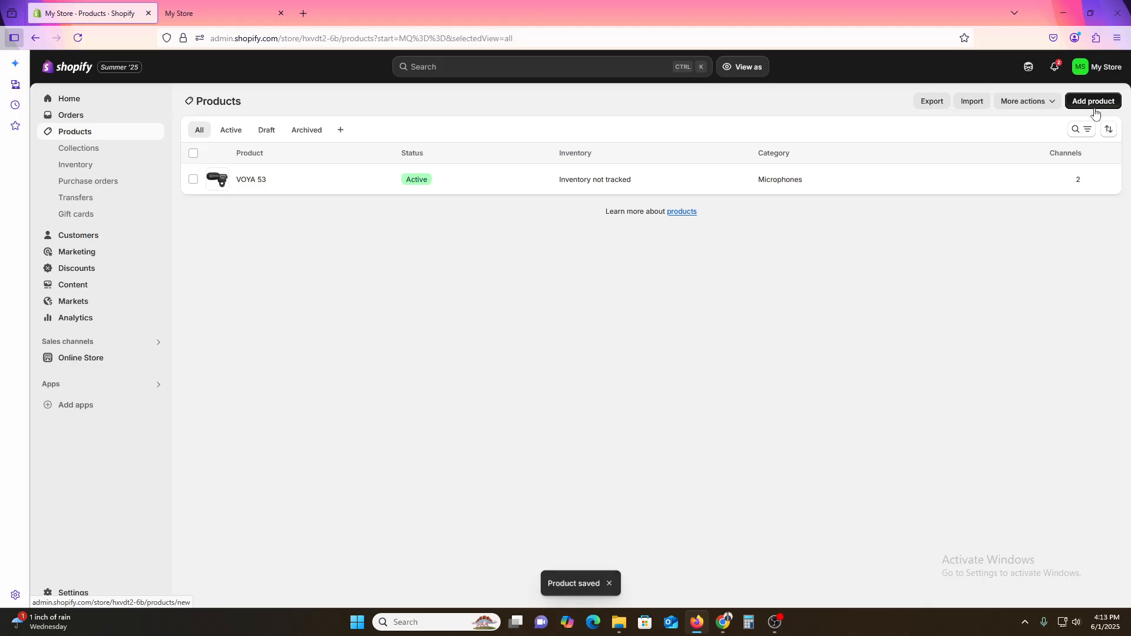
Step: Reopen the VOYA 53 product and review the collections it belongs to
{"action": "left_click", "coordinate": [1097, 105]}
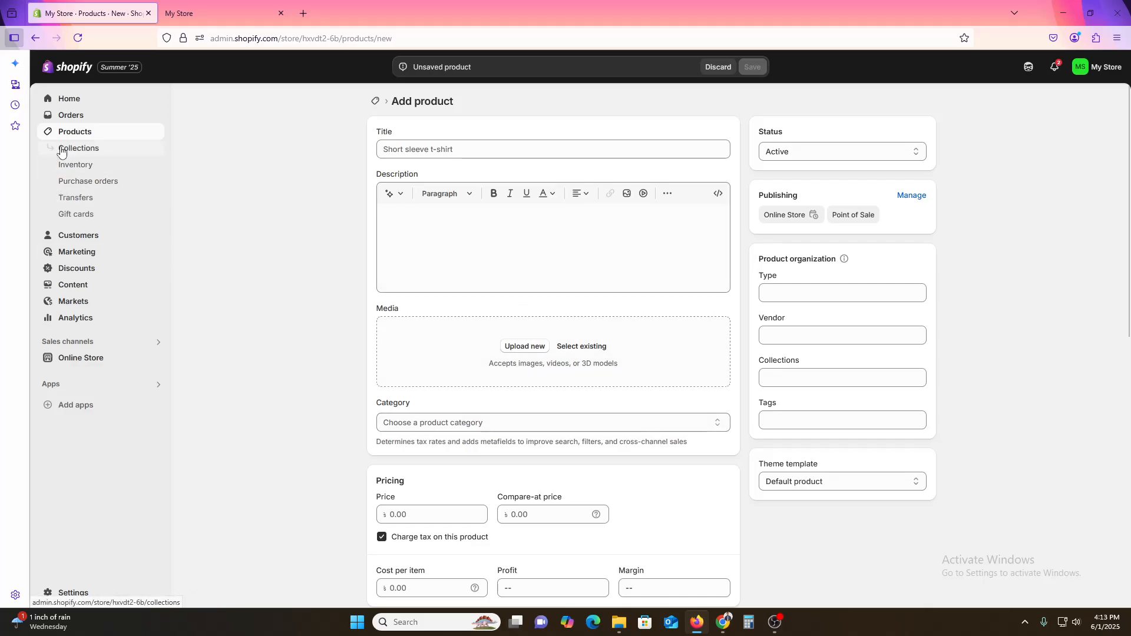
{"action": "left_click", "coordinate": [81, 135]}
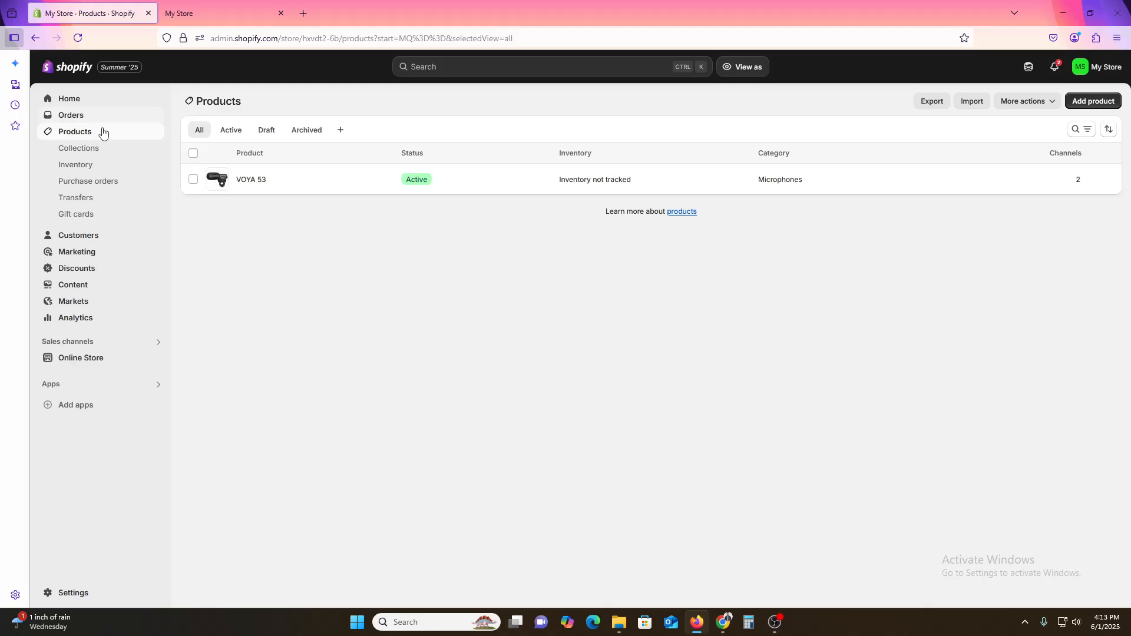
{"action": "left_click", "coordinate": [249, 181]}
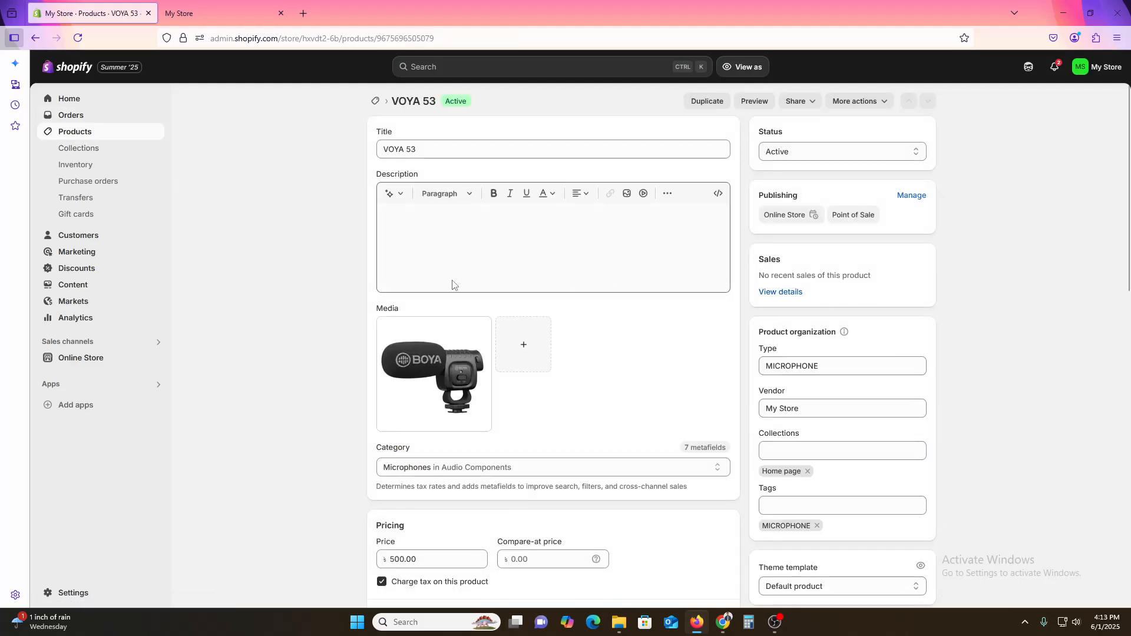
{"action": "left_click", "coordinate": [847, 457]}
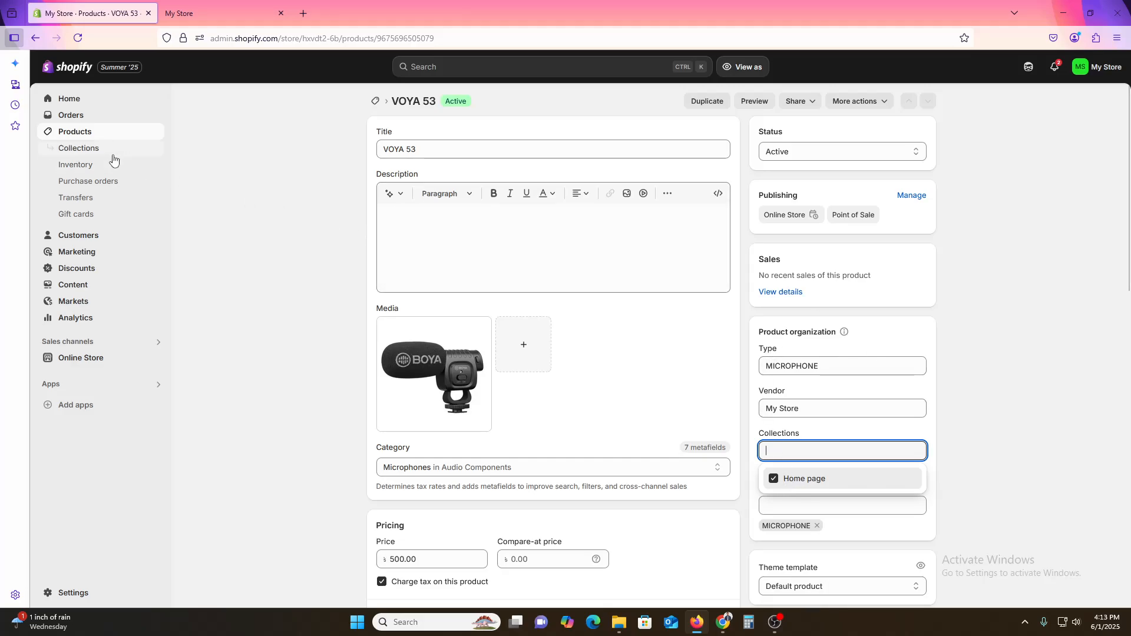
Step: Create a new collection titled MICROPHONE
{"action": "left_click", "coordinate": [96, 148]}
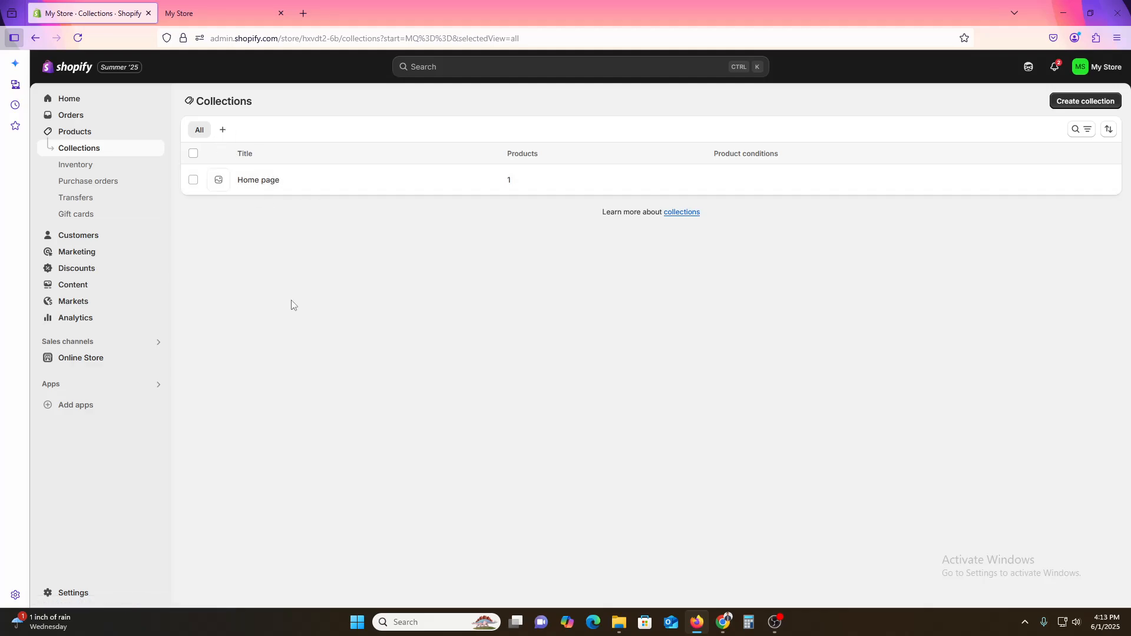
{"action": "left_click", "coordinate": [1093, 103]}
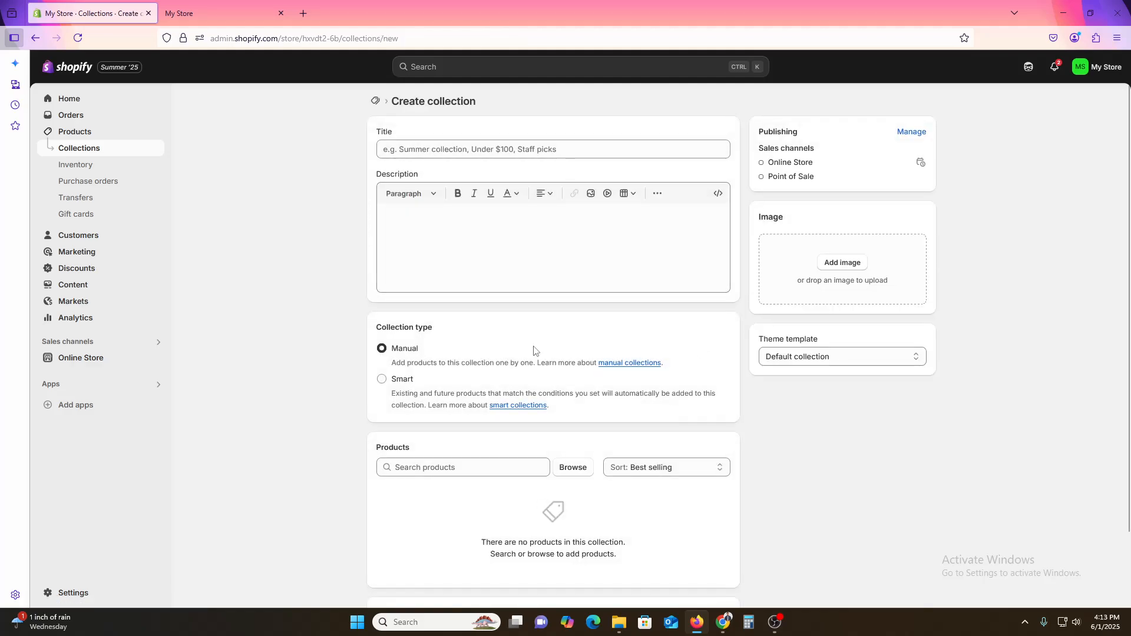
{"action": "scroll", "coordinate": [484, 392], "scroll_direction": "down", "scroll_amount": 2}
{"action": "scroll", "coordinate": [545, 494], "scroll_direction": "up", "scroll_amount": 2}
{"action": "left_click", "coordinate": [410, 150]}
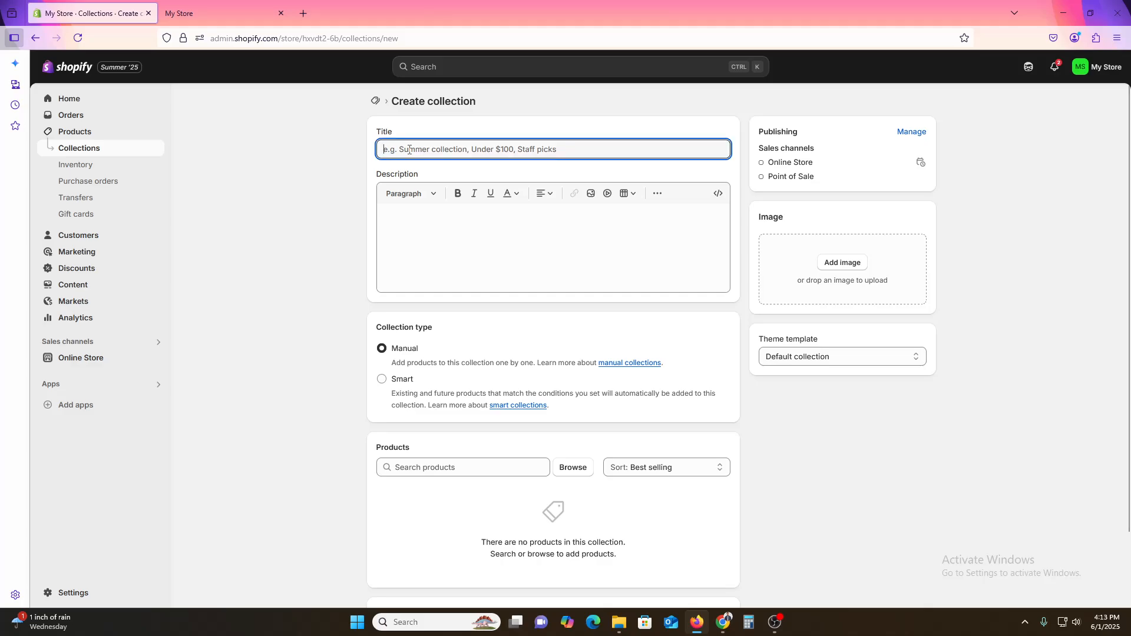
{"action": "type", "text": "MICROPHONE"}
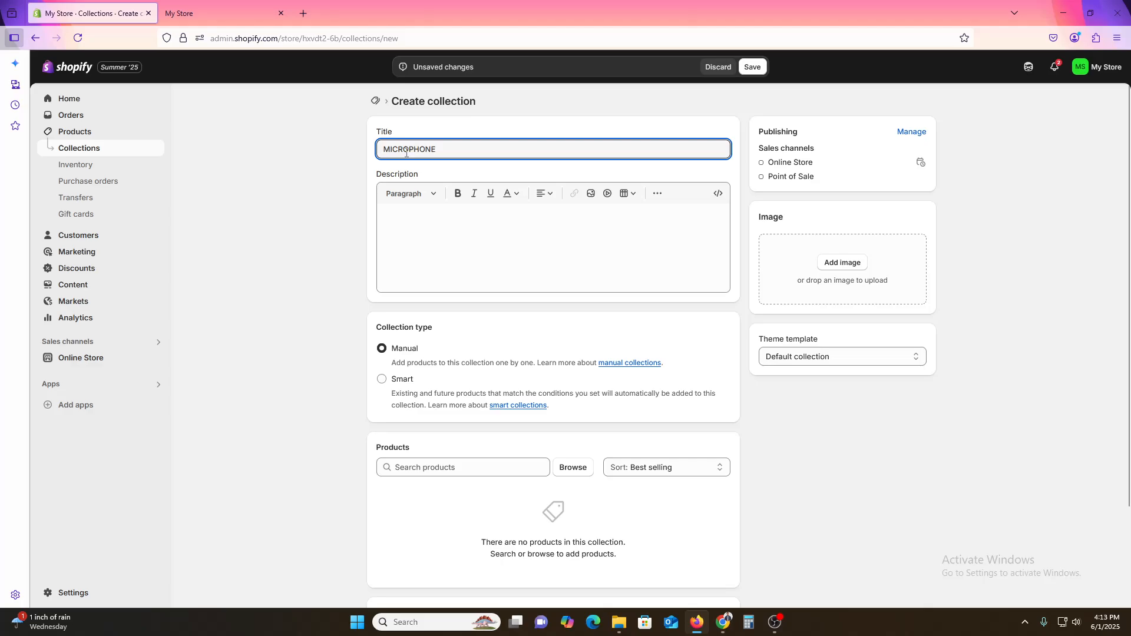
{"action": "left_click", "coordinate": [276, 268]}
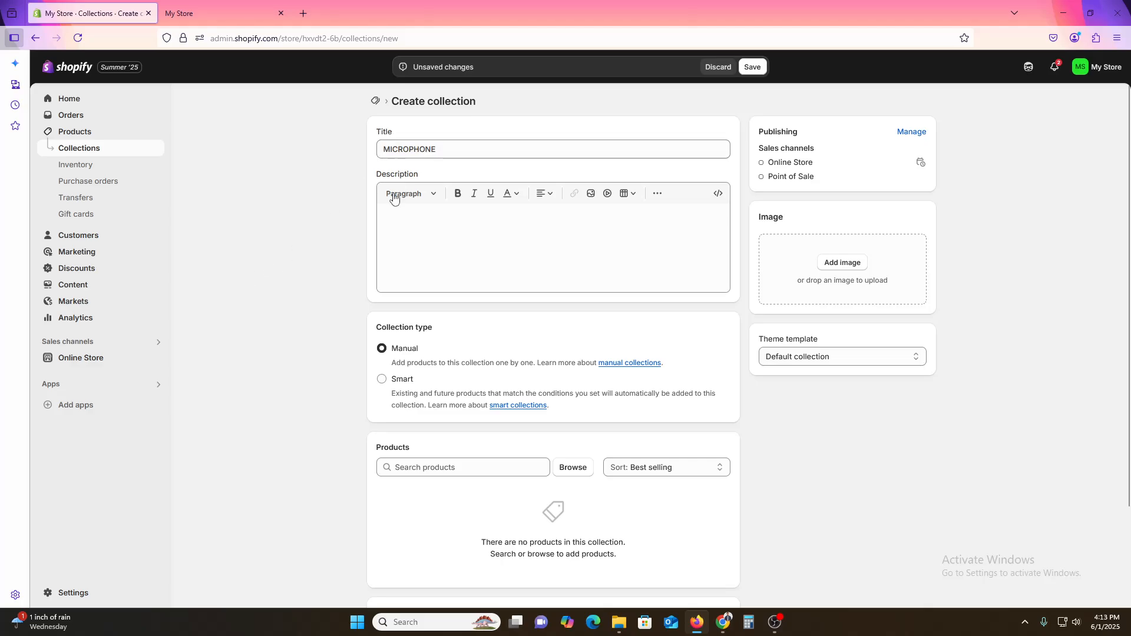
Step: Enter DEMO as the collection's description
{"action": "left_click", "coordinate": [462, 224]}
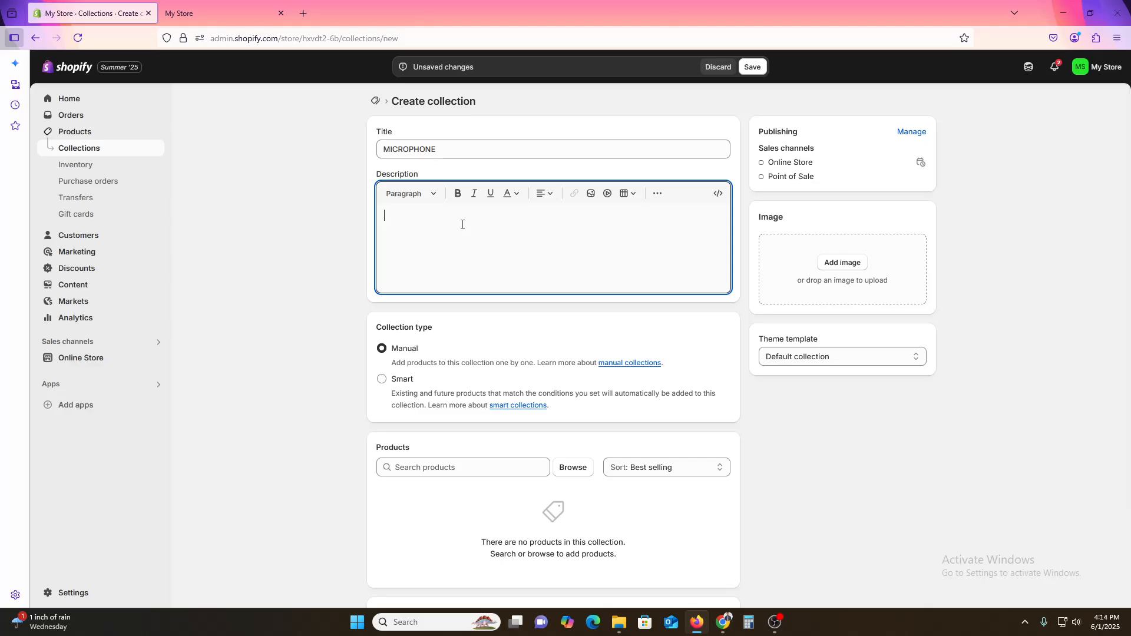
{"action": "type", "text": "DEMO"}
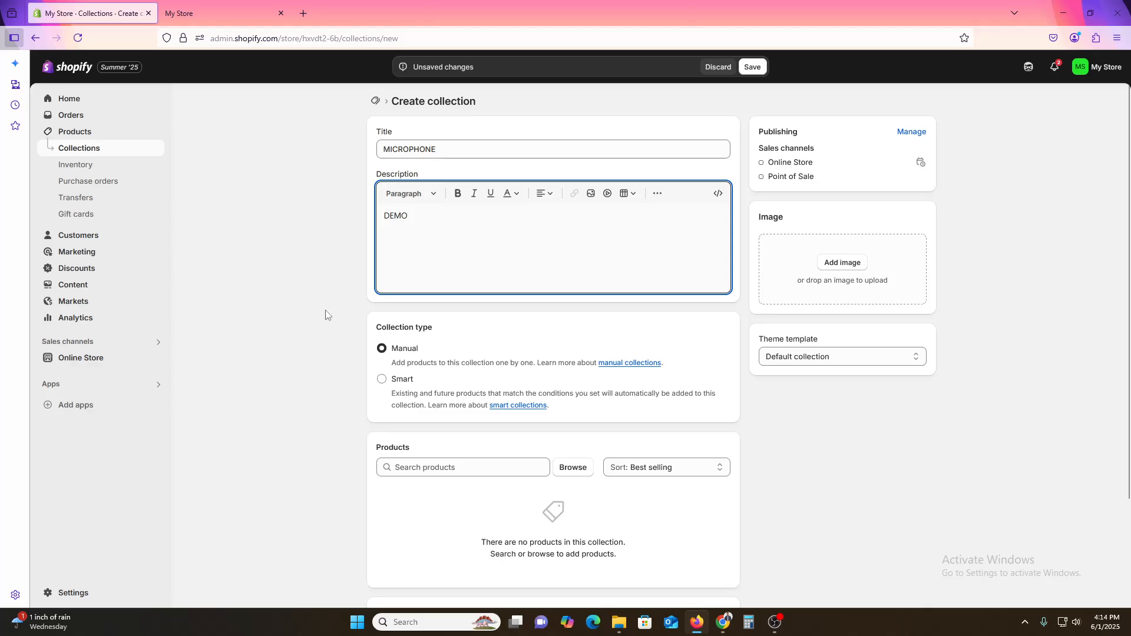
{"action": "left_click", "coordinate": [276, 372]}
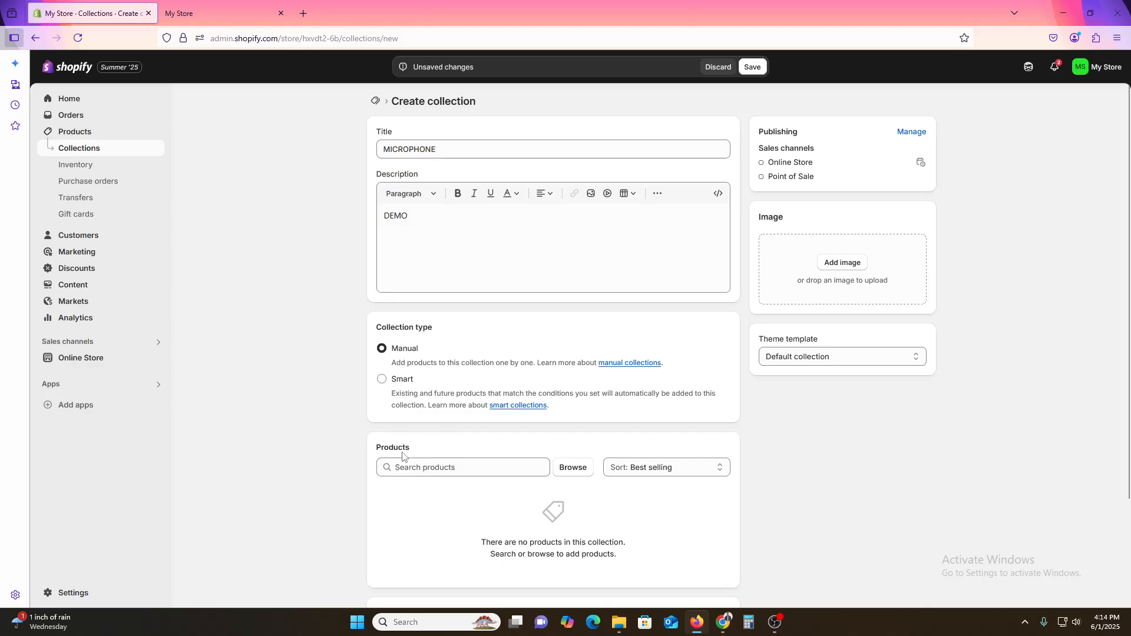
{"action": "left_click", "coordinate": [494, 472]}
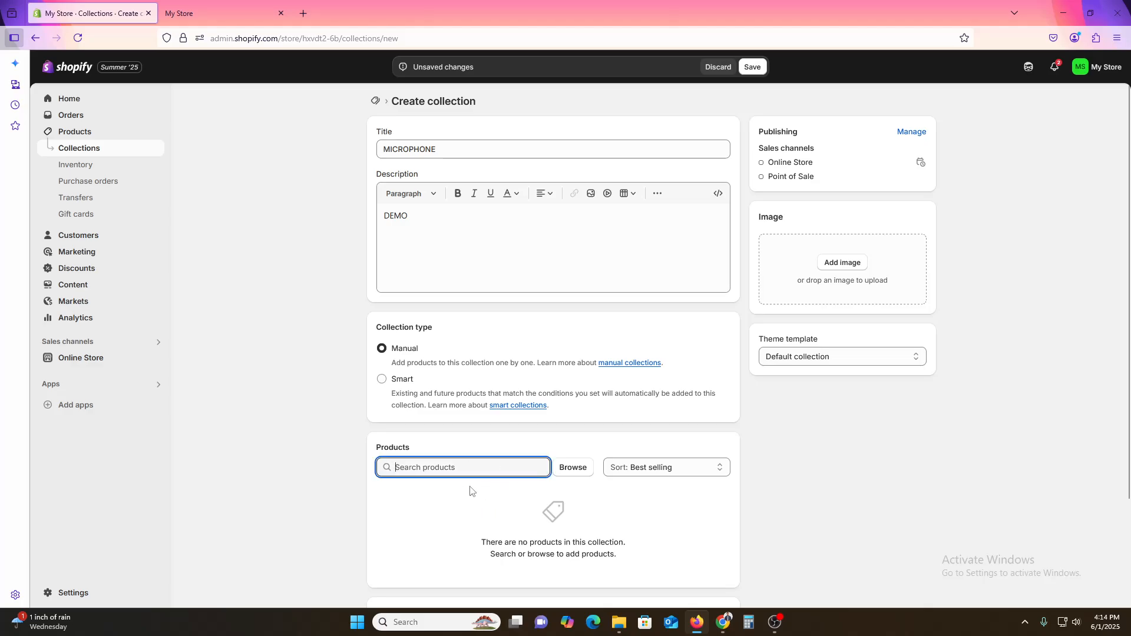
{"action": "left_click", "coordinate": [564, 467]}
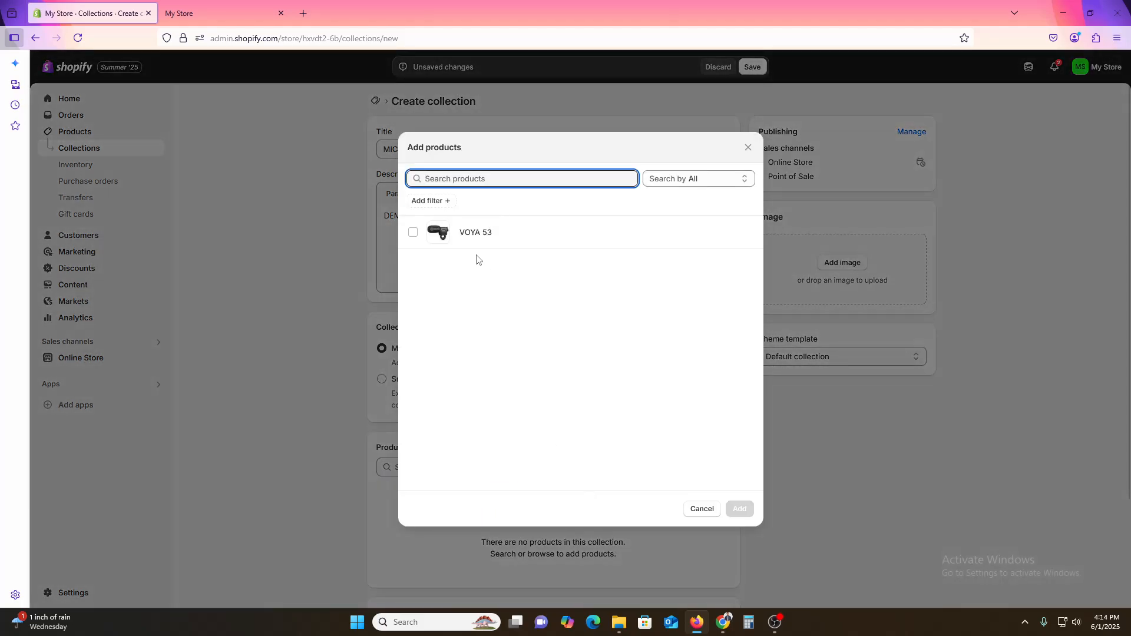
{"action": "left_click", "coordinate": [701, 511]}
Step: Save the new MICROPHONE collection and return to the collections list
{"action": "scroll", "coordinate": [909, 472], "scroll_direction": "down", "scroll_amount": 3}
{"action": "scroll", "coordinate": [910, 472], "scroll_direction": "up", "scroll_amount": 3}
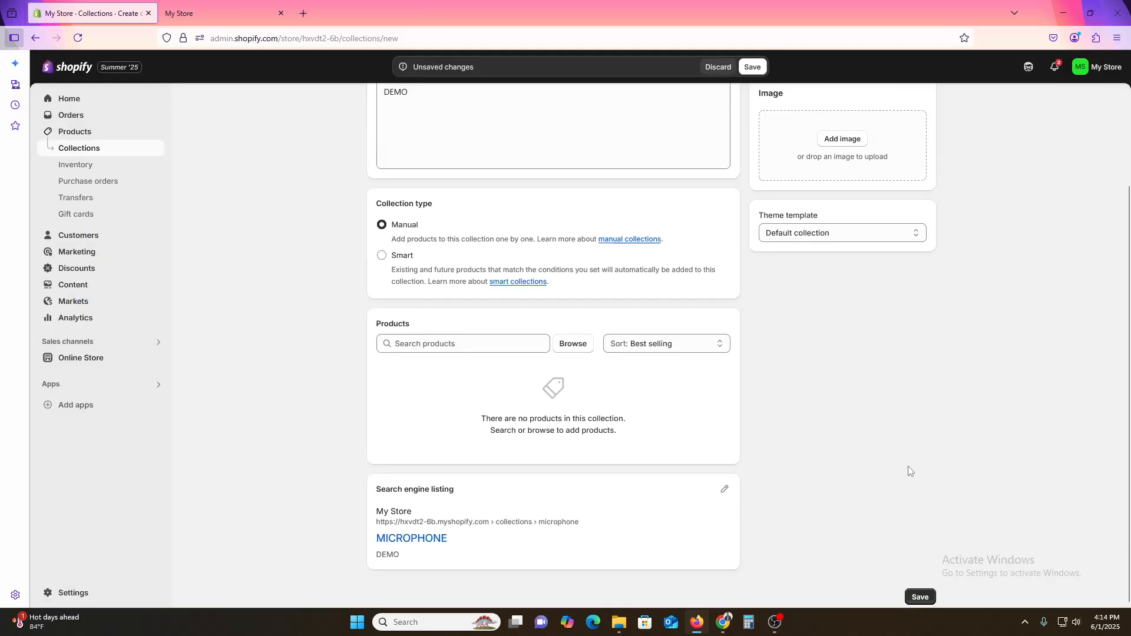
{"action": "scroll", "coordinate": [959, 437], "scroll_direction": "down", "scroll_amount": 1}
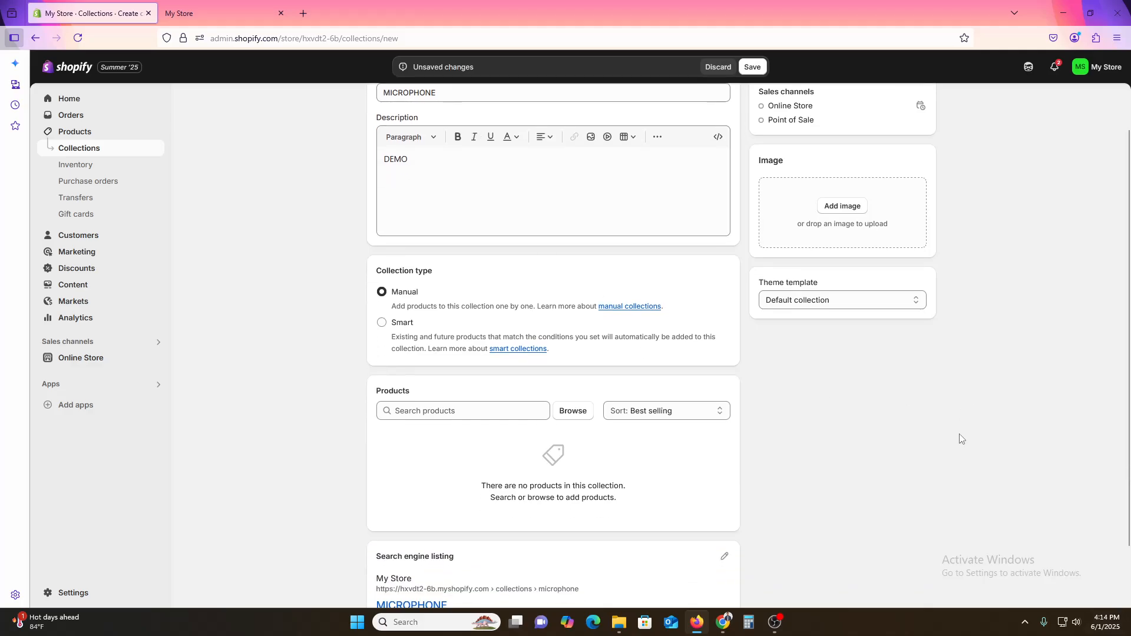
{"action": "scroll", "coordinate": [957, 429], "scroll_direction": "down", "scroll_amount": 1}
{"action": "left_click", "coordinate": [920, 590]}
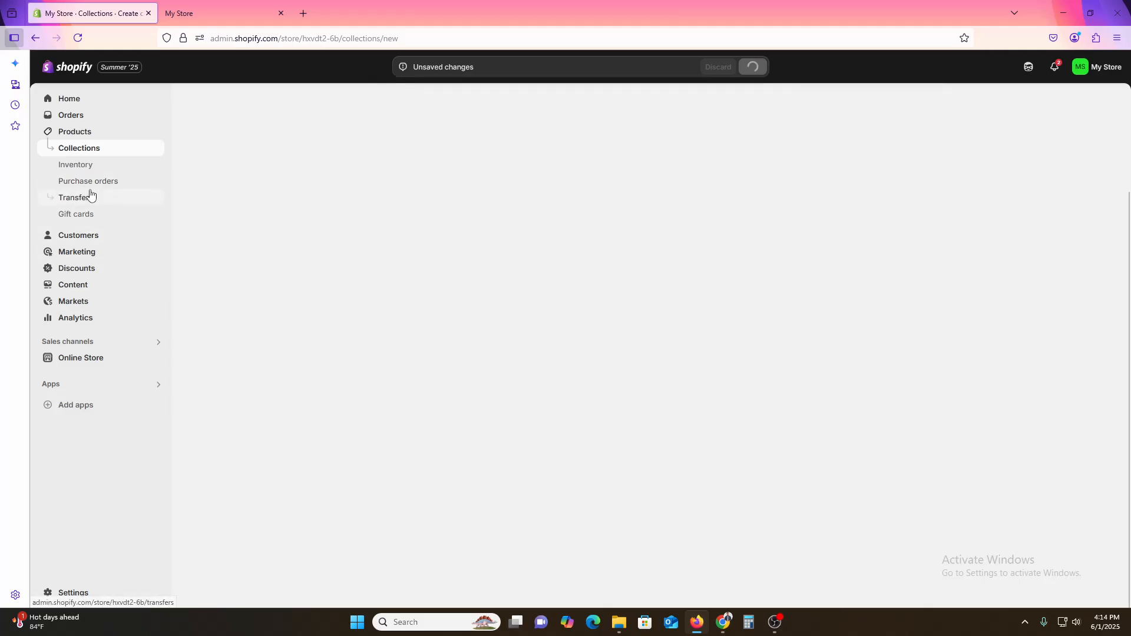
{"action": "left_click", "coordinate": [79, 149]}
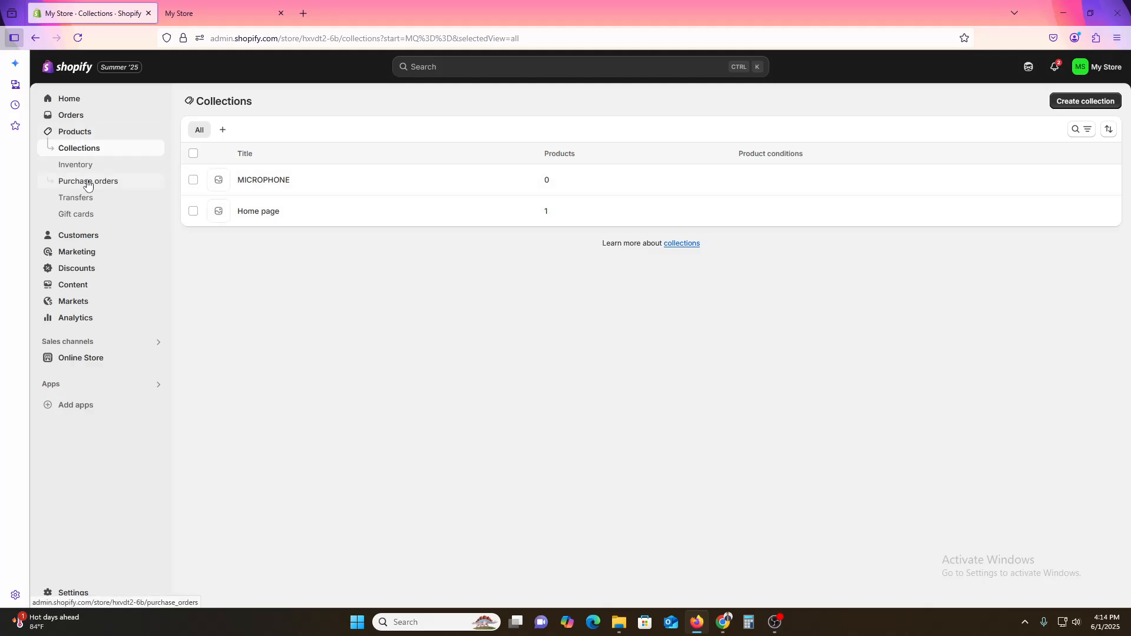
Step: Start a new product titled JEANS with a price of 1000
{"action": "left_click", "coordinate": [81, 131]}
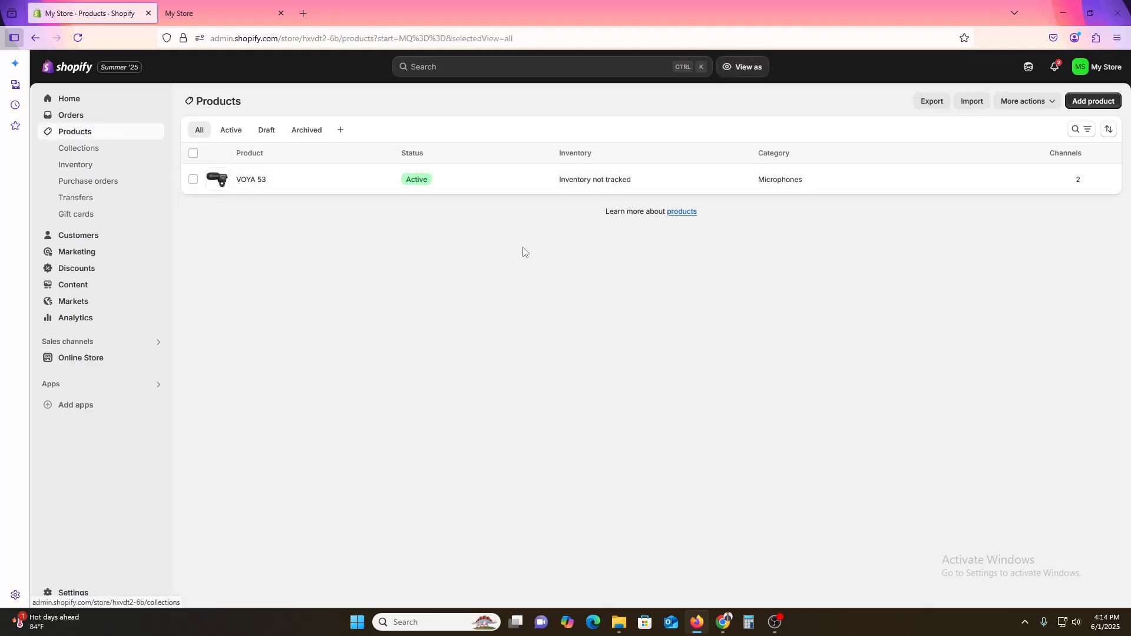
{"action": "left_click", "coordinate": [1102, 105]}
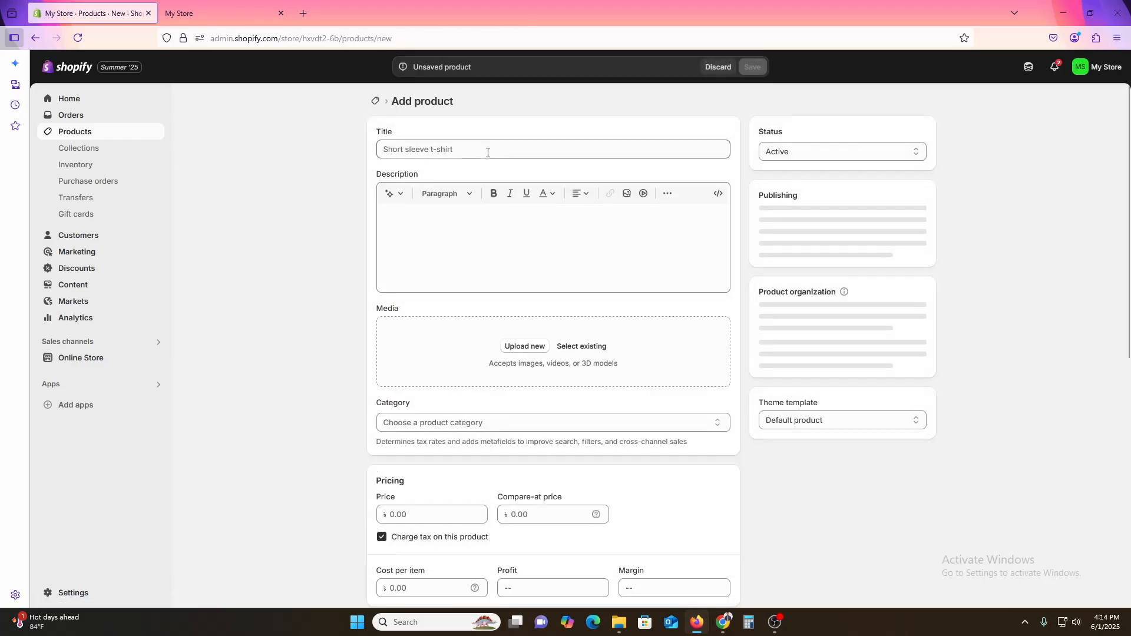
{"action": "left_click", "coordinate": [488, 153]}
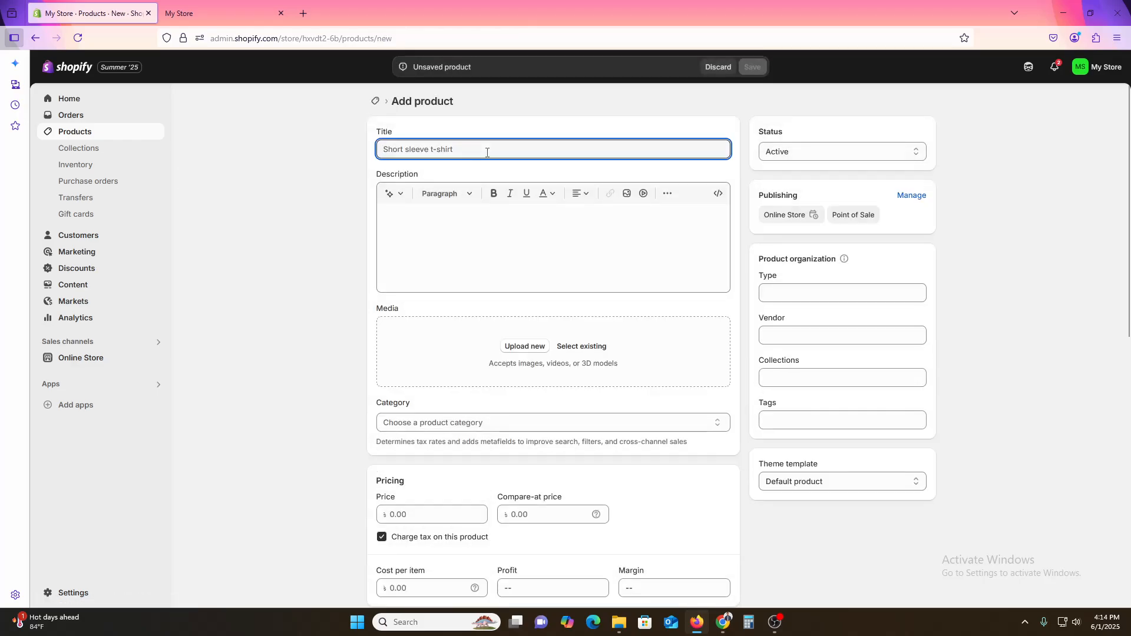
{"action": "type", "text": "JEANS"}
{"action": "scroll", "coordinate": [1029, 415], "scroll_direction": "down", "scroll_amount": 2}
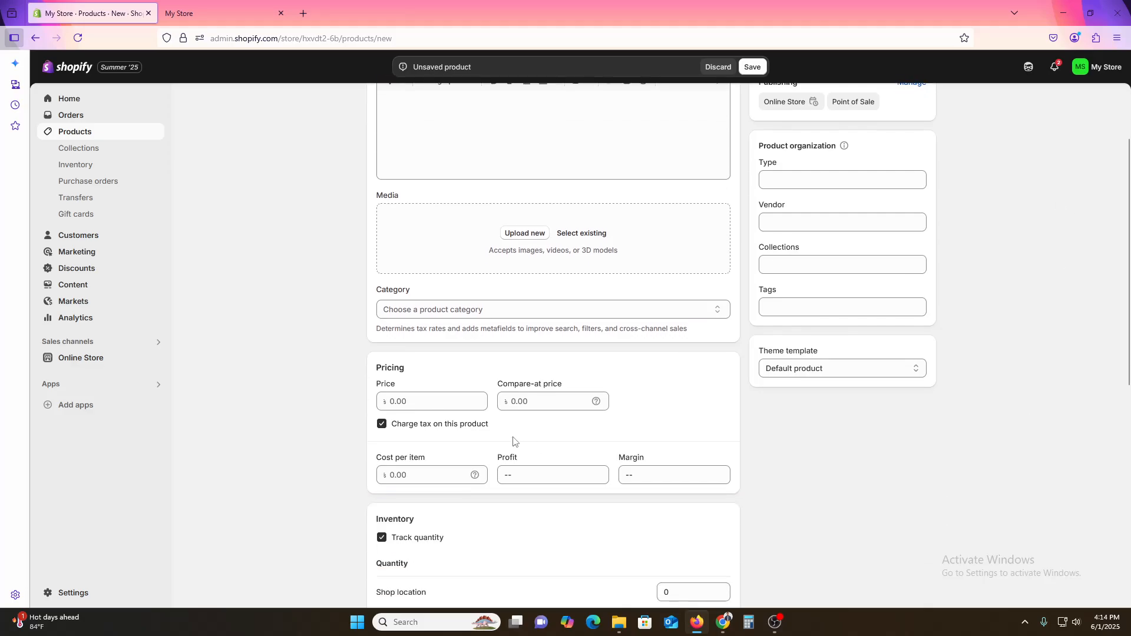
{"action": "left_click", "coordinate": [412, 405]}
{"action": "type", "text": "1000"}
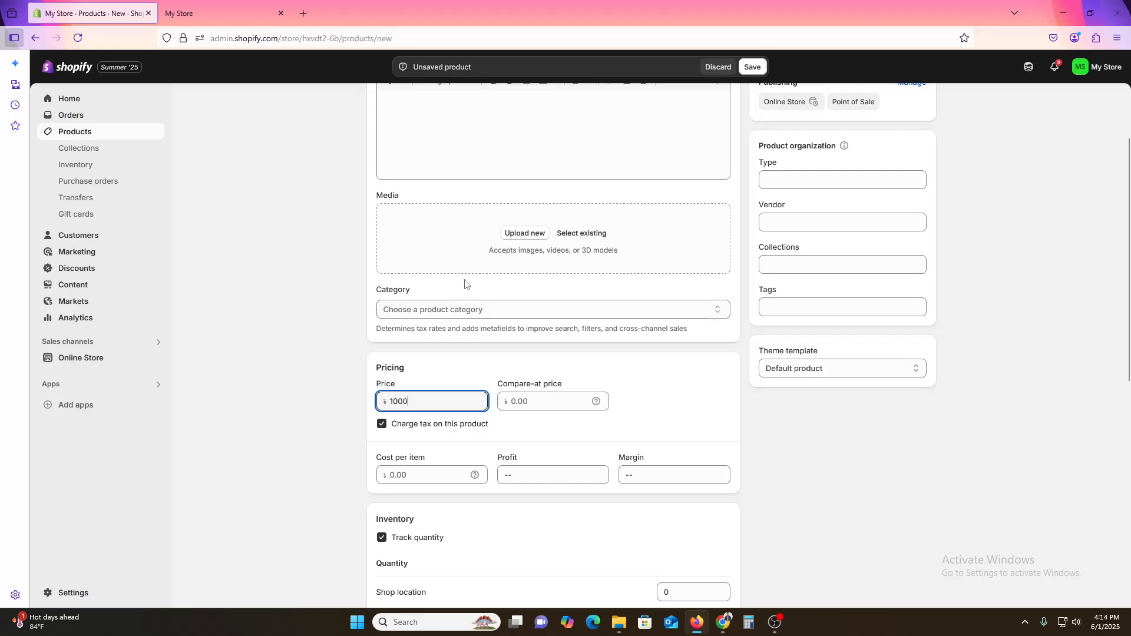
Step: Add an existing media file, the living-room TV and popcorn photo, as the product's image
{"action": "left_click", "coordinate": [554, 233]}
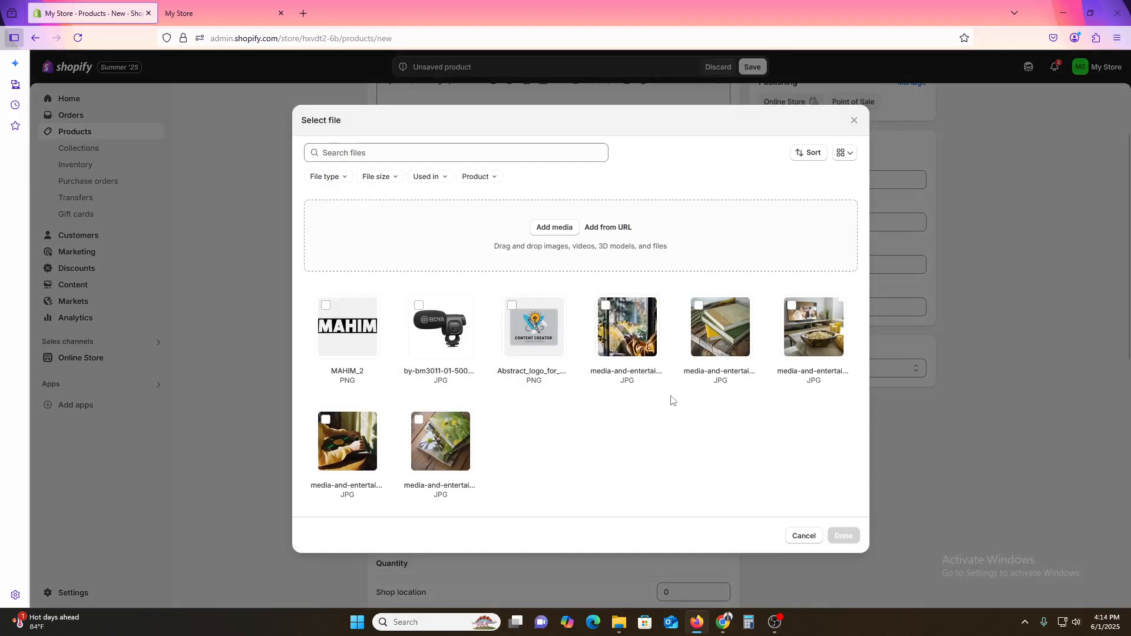
{"action": "left_click", "coordinate": [813, 330]}
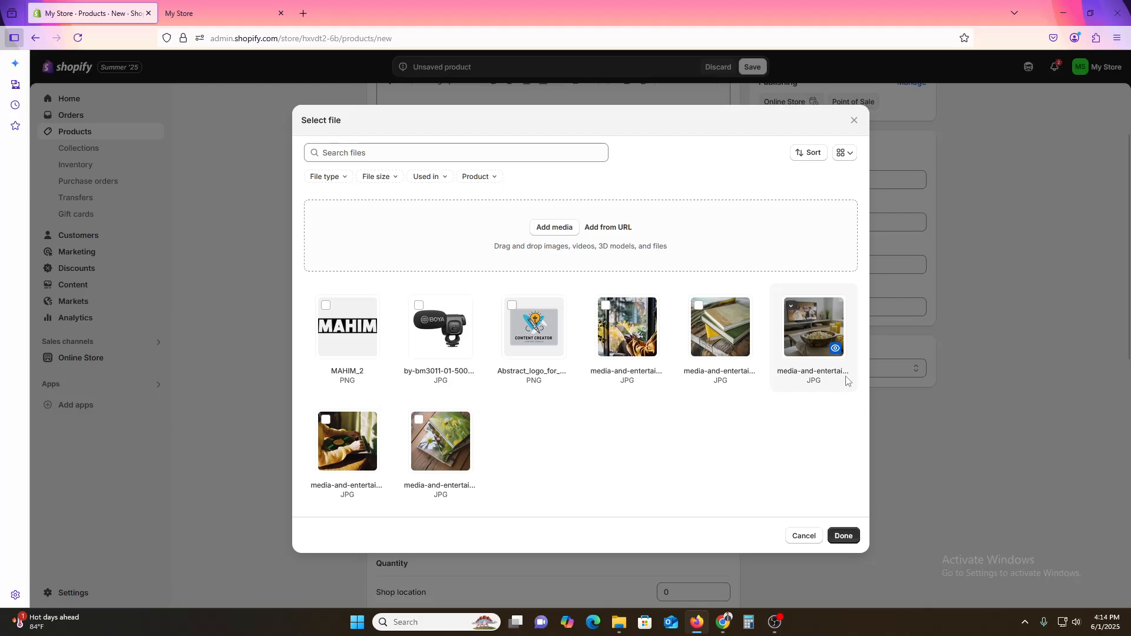
{"action": "left_click", "coordinate": [843, 536]}
Step: Turn off inventory quantity tracking for the JEANS product and save it
{"action": "scroll", "coordinate": [411, 386], "scroll_direction": "down", "scroll_amount": 9}
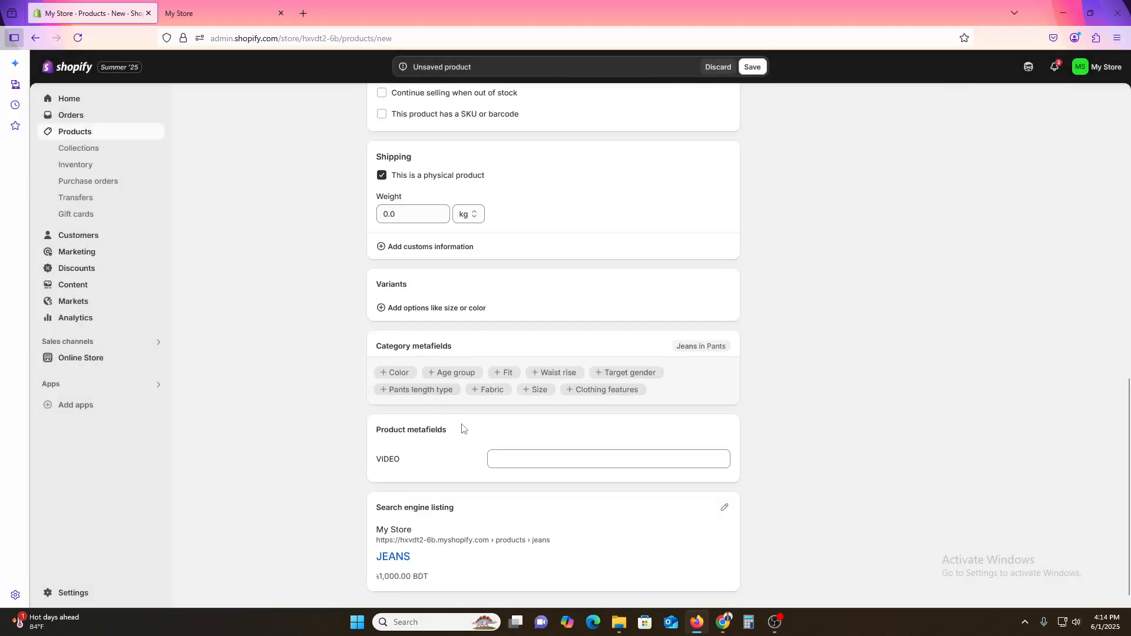
{"action": "scroll", "coordinate": [543, 468], "scroll_direction": "up", "scroll_amount": 8}
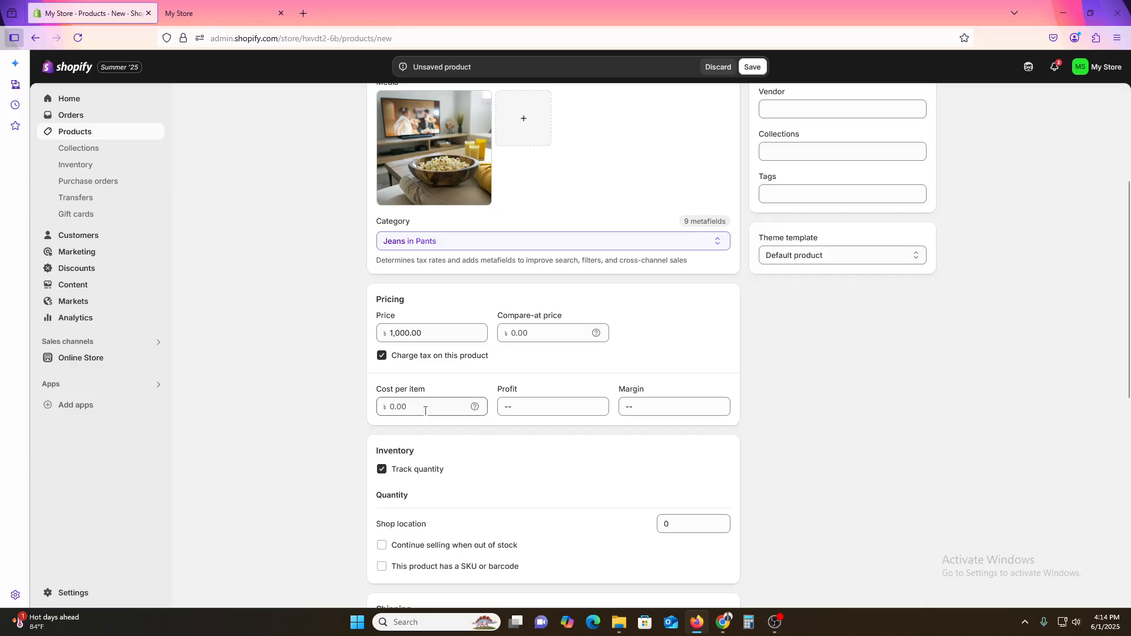
{"action": "left_click", "coordinate": [422, 475]}
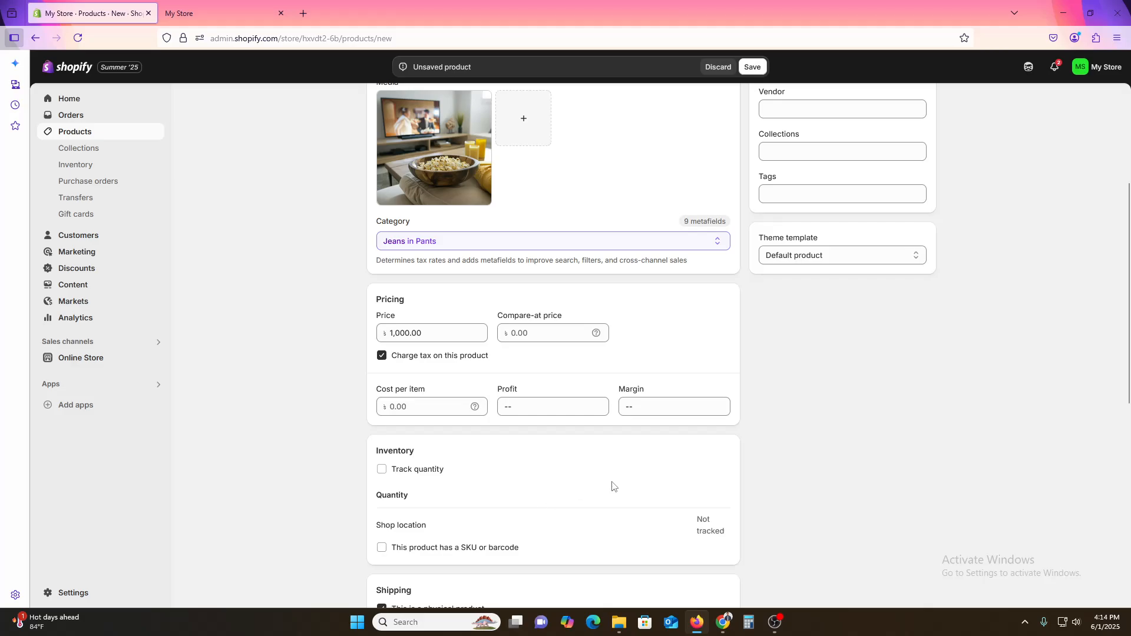
{"action": "scroll", "coordinate": [612, 486], "scroll_direction": "down", "scroll_amount": 8}
{"action": "left_click", "coordinate": [920, 590]}
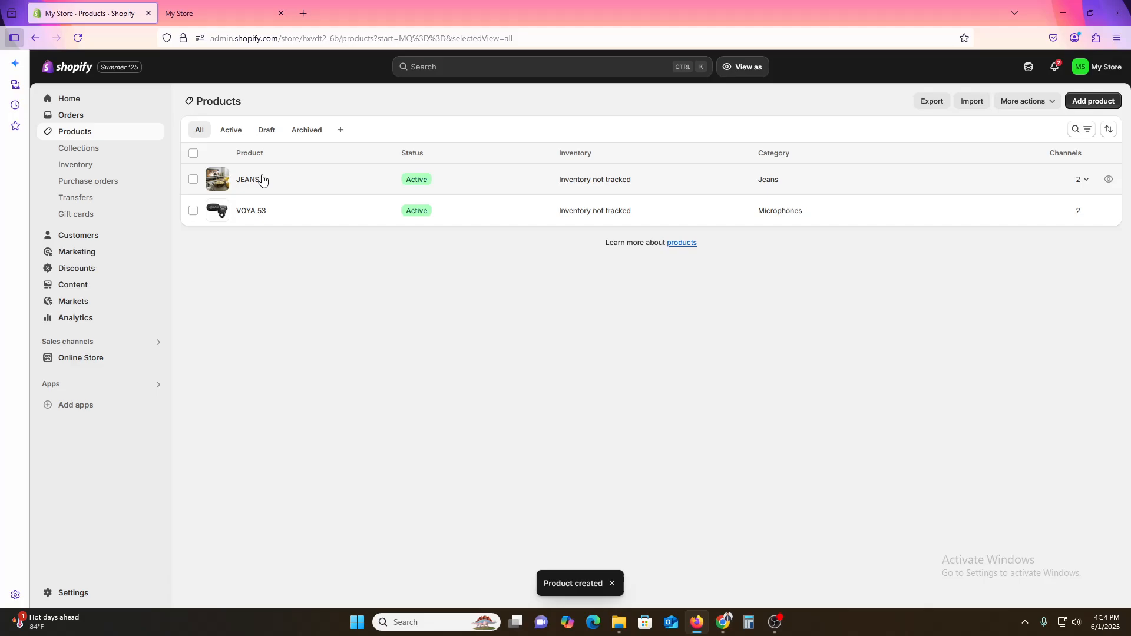
Step: Move VOYA 53 out of the Home page collection into the MICROPHONE collection and save the product
{"action": "left_click", "coordinate": [262, 212]}
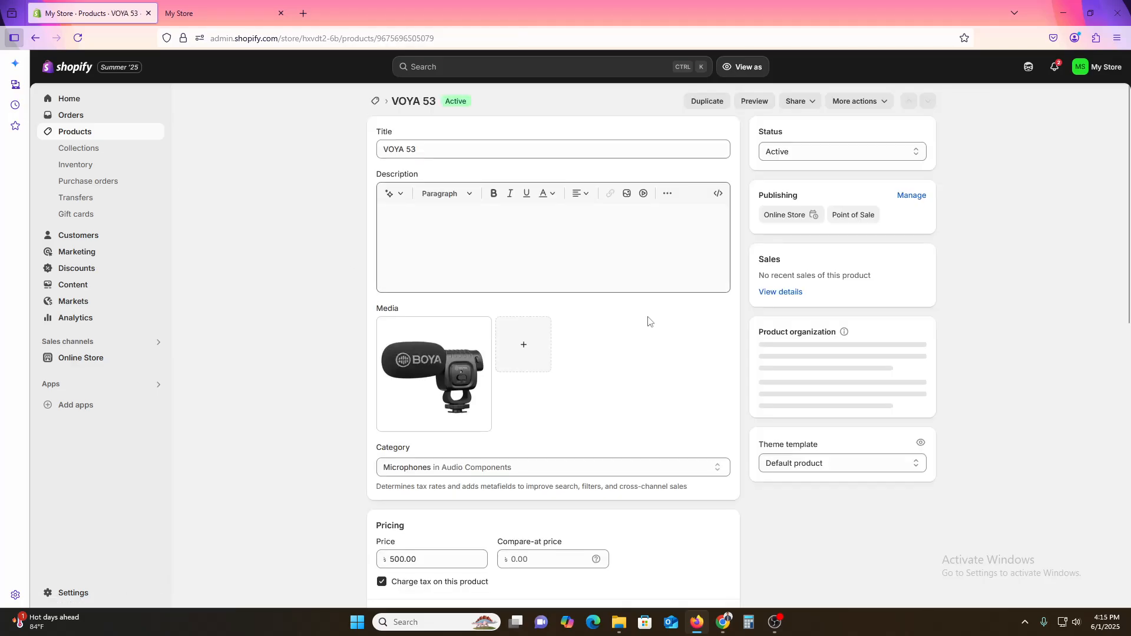
{"action": "scroll", "coordinate": [955, 421], "scroll_direction": "down", "scroll_amount": 2}
{"action": "left_click", "coordinate": [848, 334]}
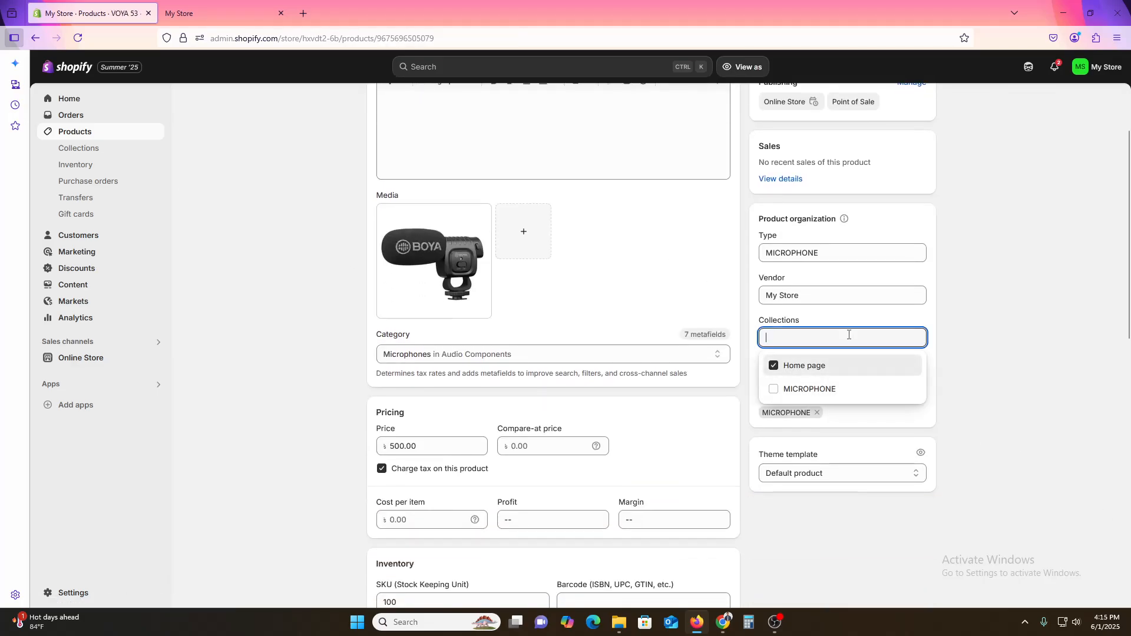
{"action": "left_click", "coordinate": [790, 366]}
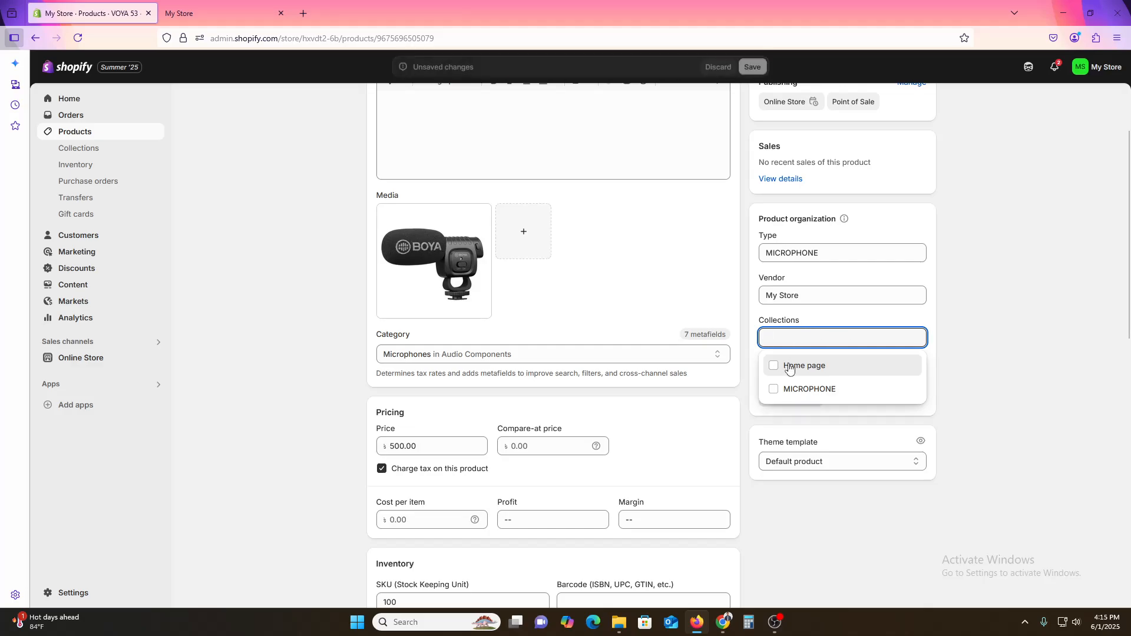
{"action": "left_click", "coordinate": [794, 390]}
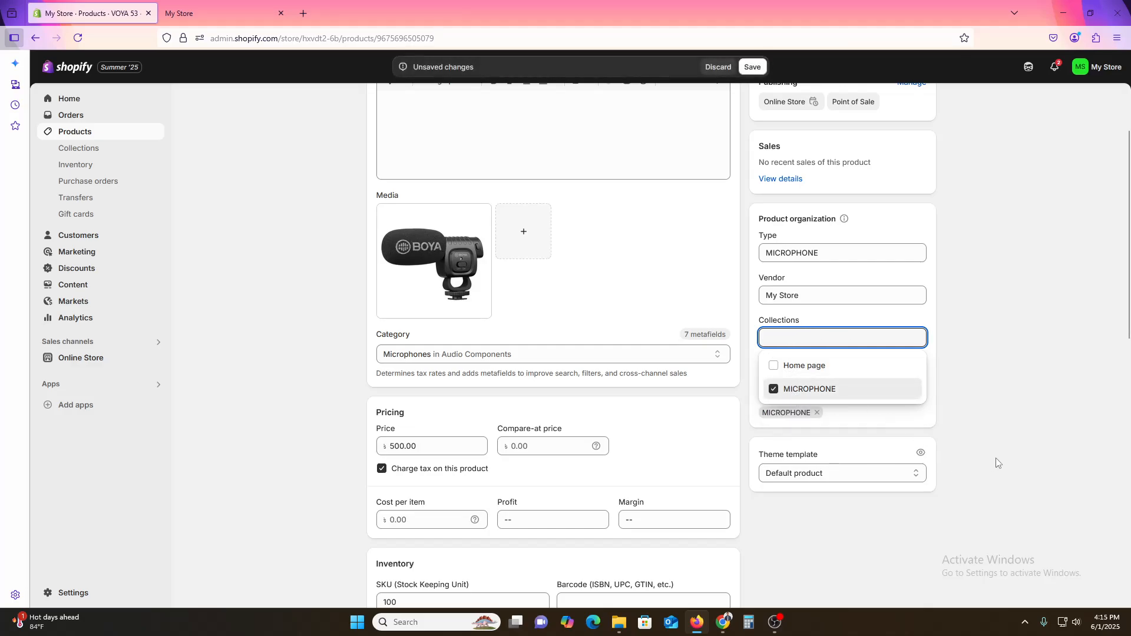
{"action": "left_click", "coordinate": [1054, 392]}
{"action": "scroll", "coordinate": [1032, 362], "scroll_direction": "up", "scroll_amount": 2}
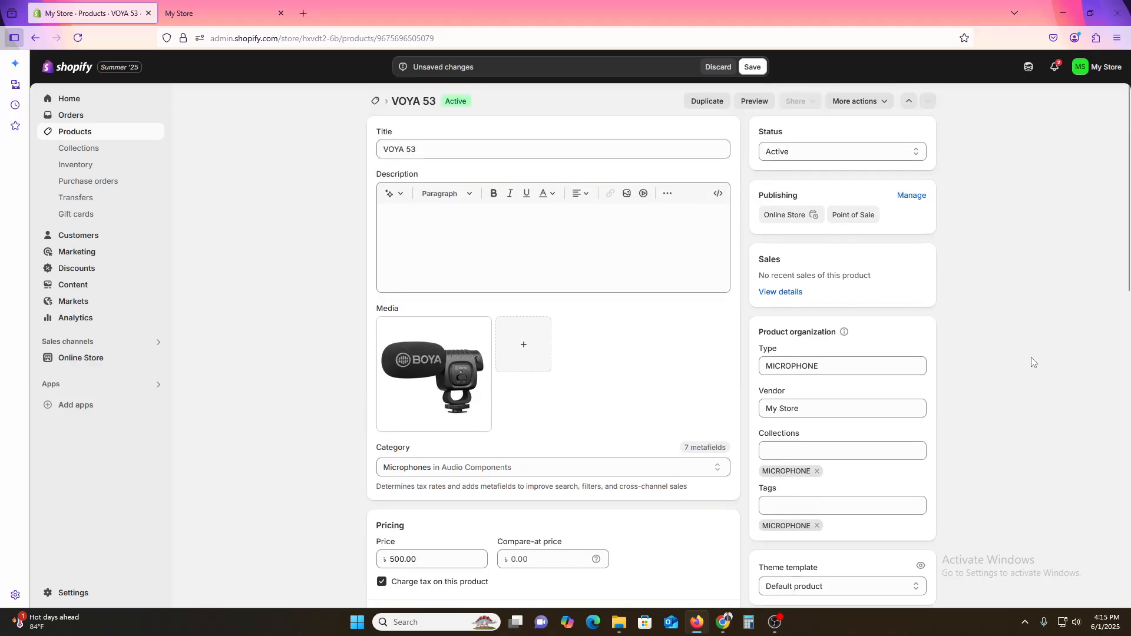
{"action": "left_click", "coordinate": [753, 67]}
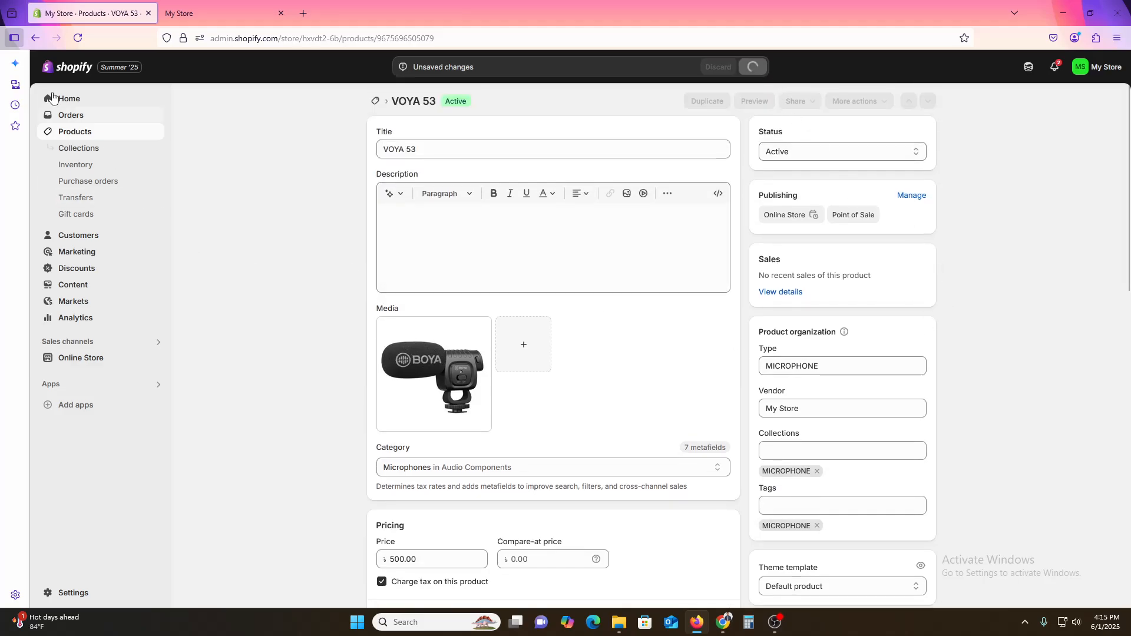
Step: Open the MICROPHONE collection and preview it on the online storefront
{"action": "left_click", "coordinate": [76, 152]}
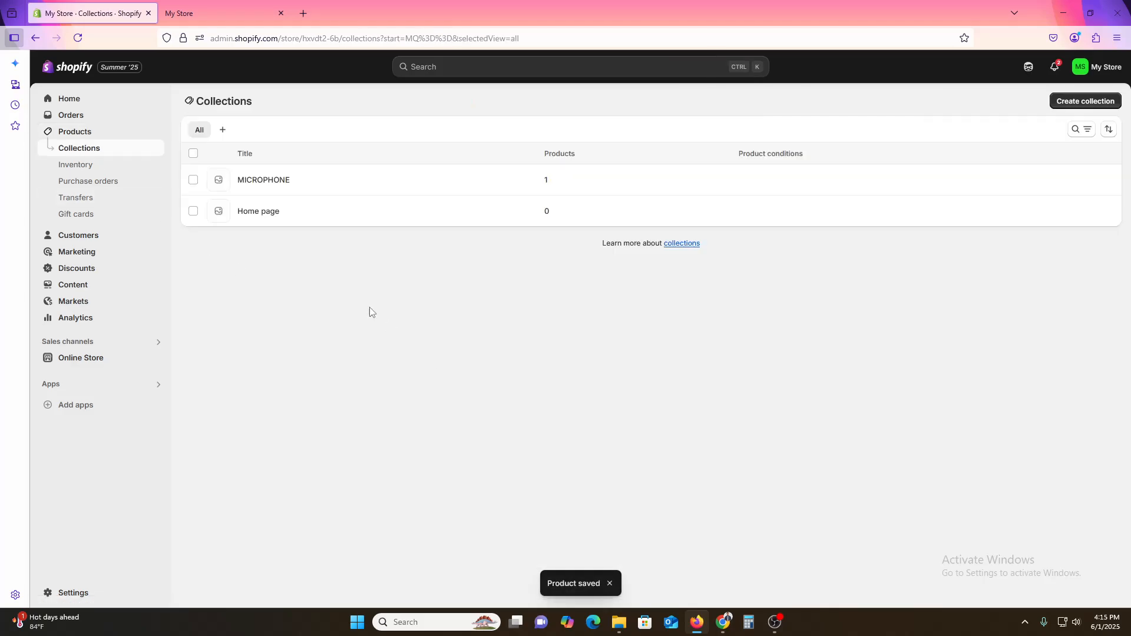
{"action": "left_click", "coordinate": [262, 180]}
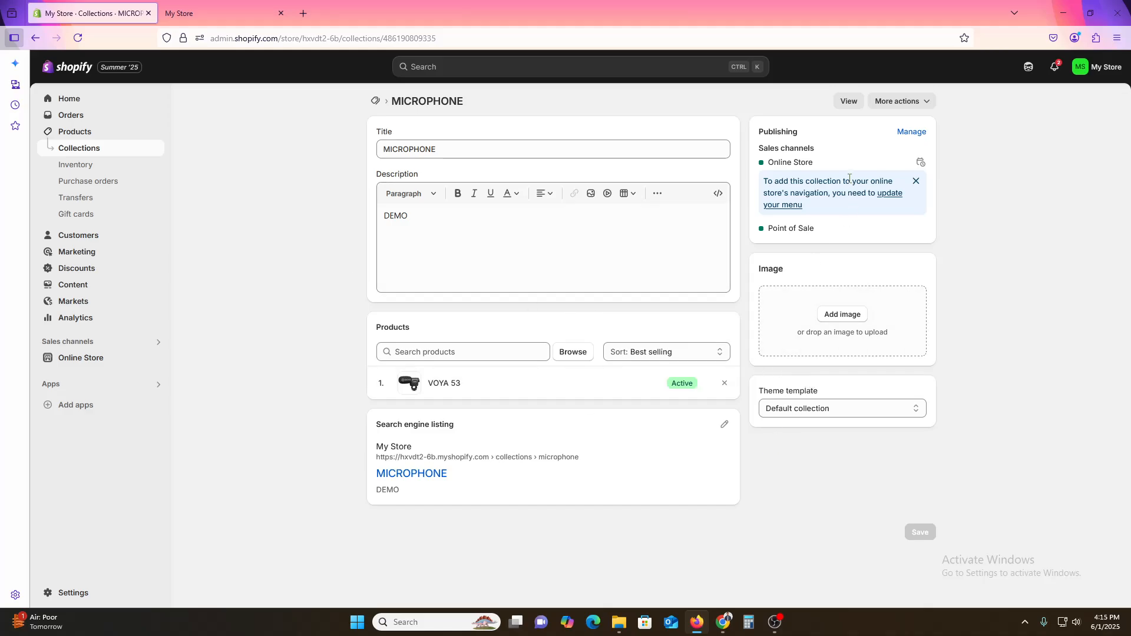
{"action": "left_click", "coordinate": [851, 101]}
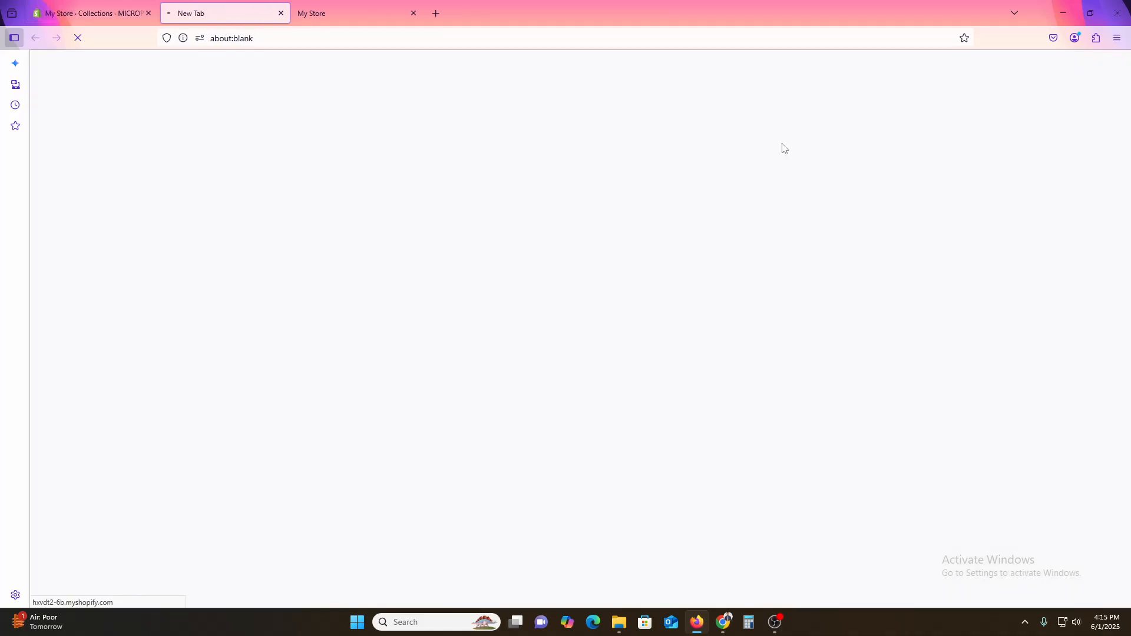
{"action": "left_click", "coordinate": [338, 34]}
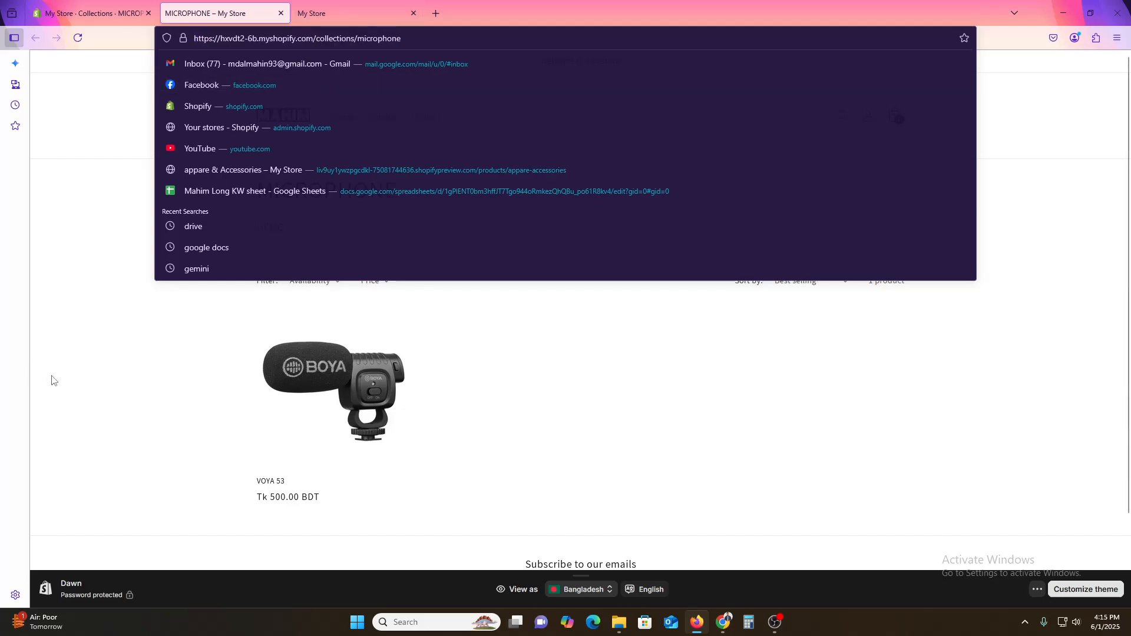
{"action": "left_click", "coordinate": [102, 379]}
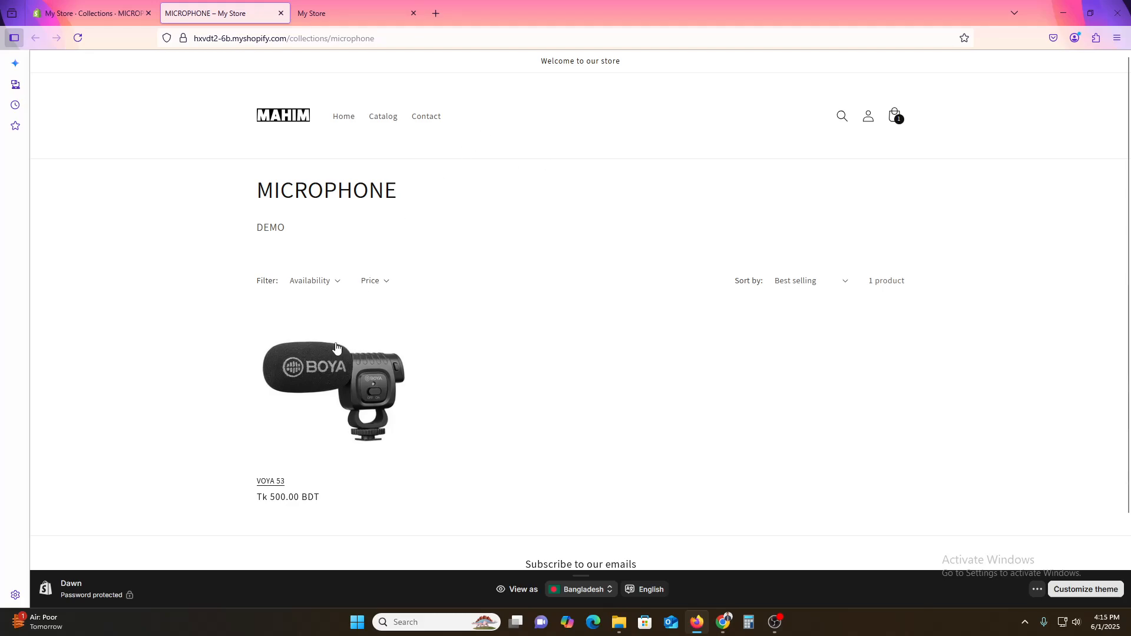
{"action": "double_click", "coordinate": [338, 190]}
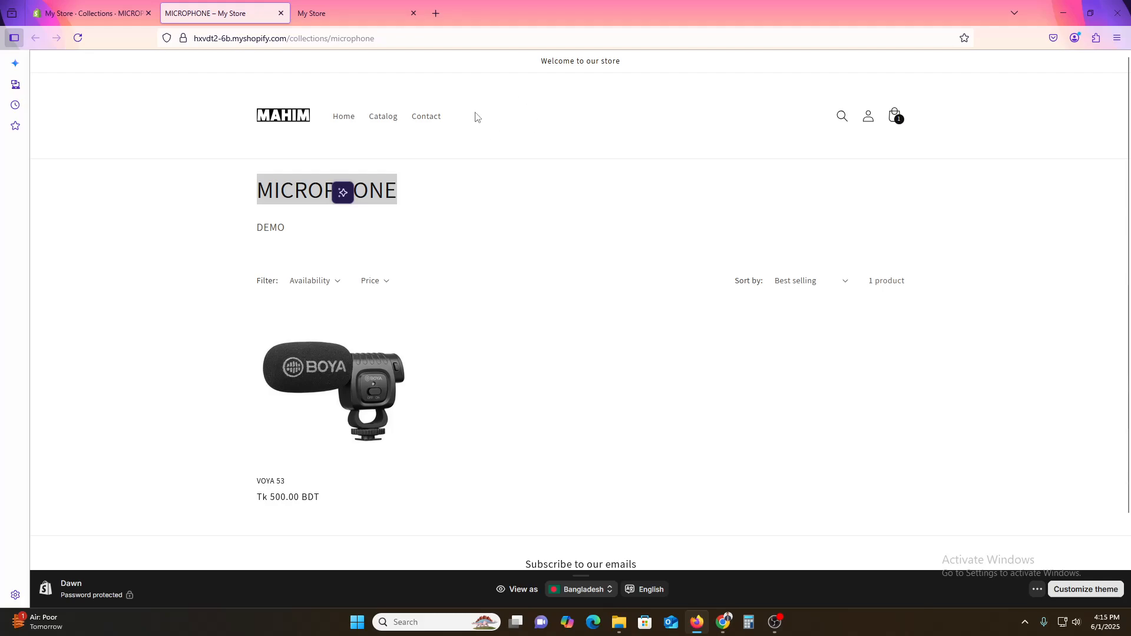
Step: Open the store's Main menu under navigation menus, then return to the storefront collection preview
{"action": "left_click", "coordinate": [88, 13]}
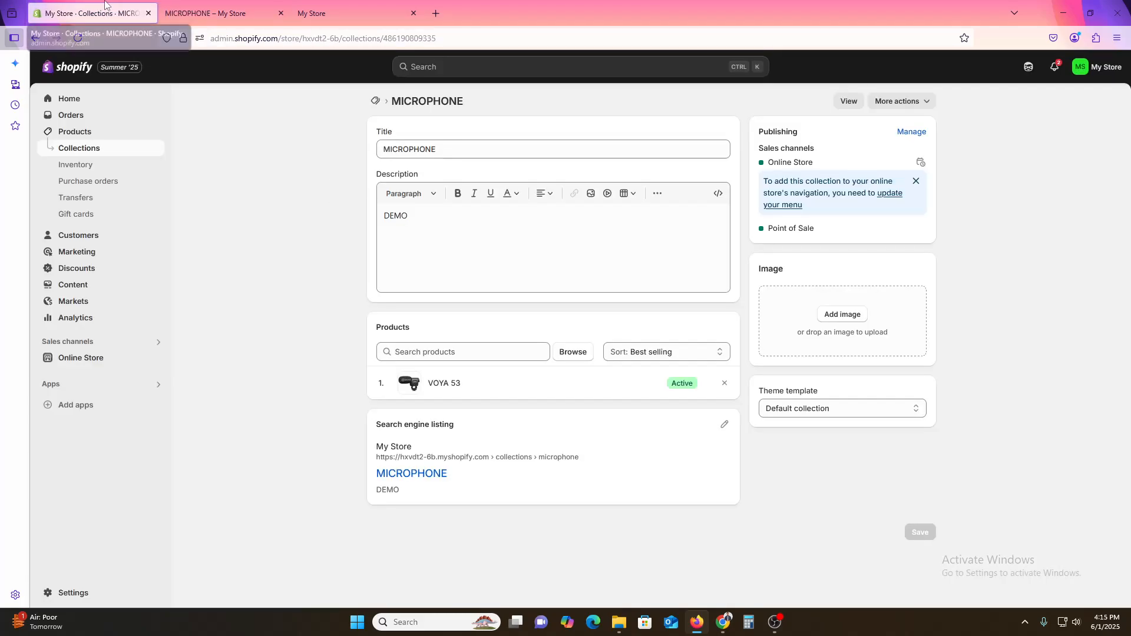
{"action": "left_click", "coordinate": [97, 358]}
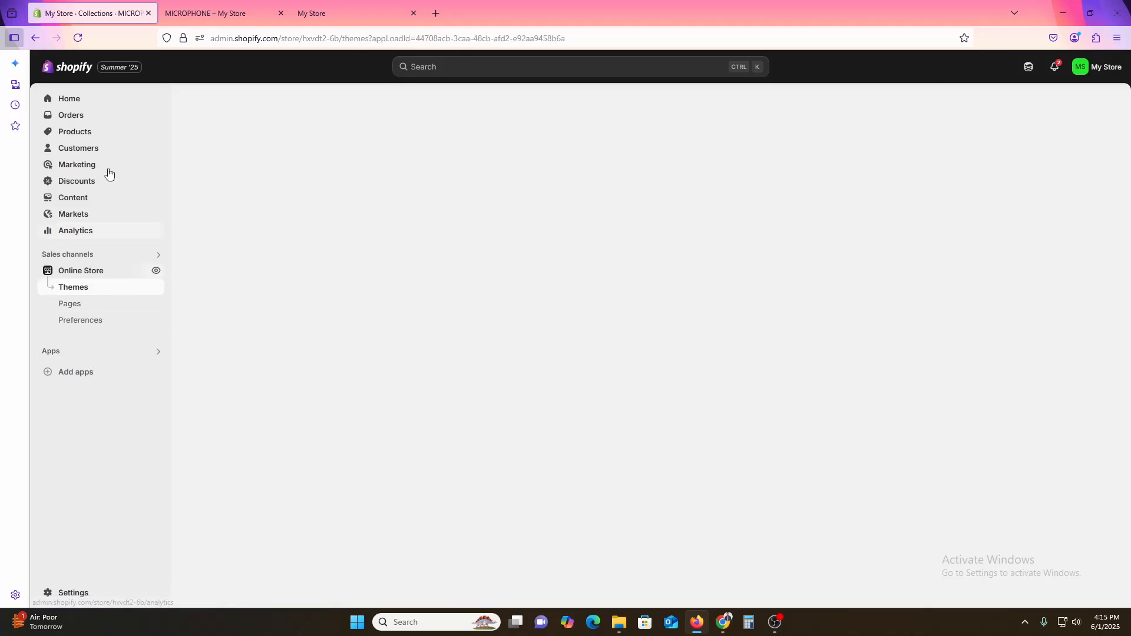
{"action": "left_click", "coordinate": [73, 199]}
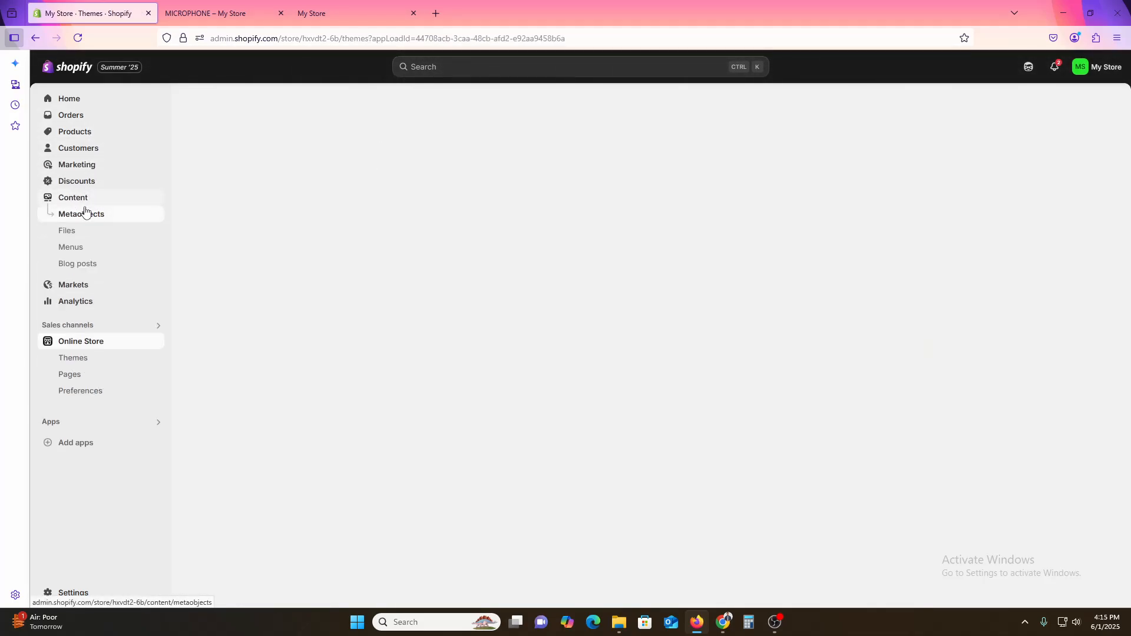
{"action": "left_click", "coordinate": [80, 253]}
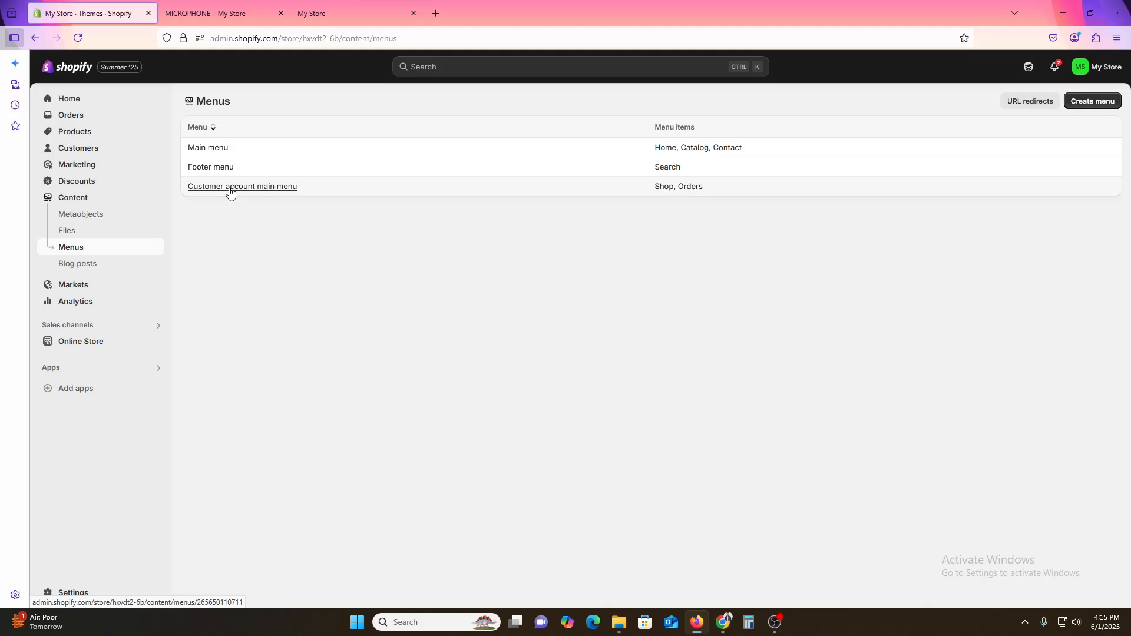
{"action": "left_click", "coordinate": [213, 148]}
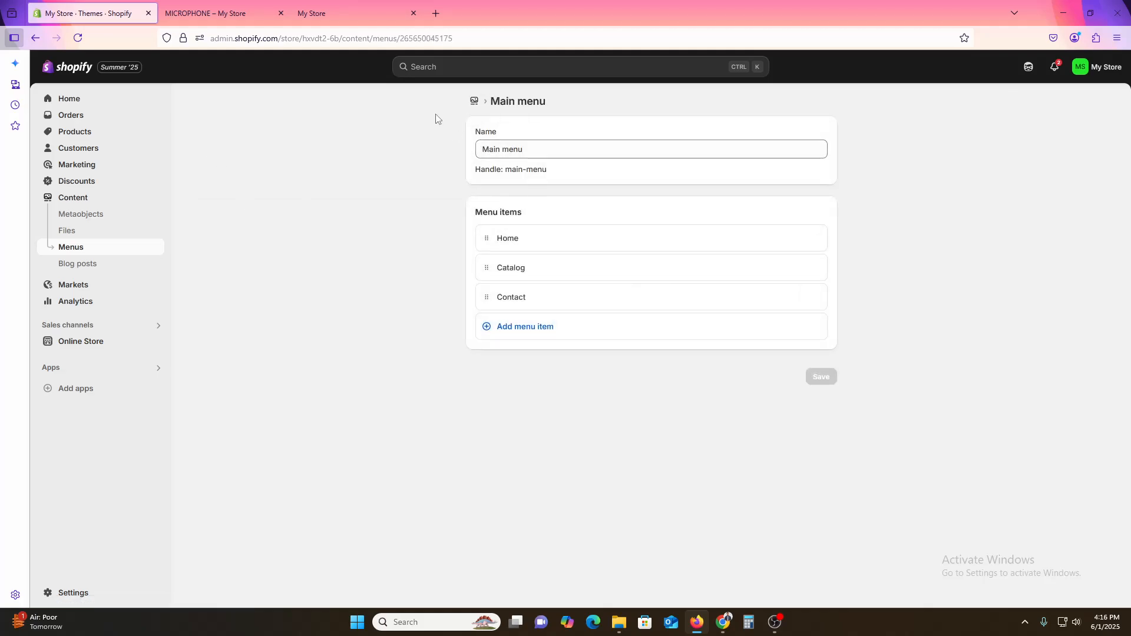
{"action": "left_click", "coordinate": [205, 13]}
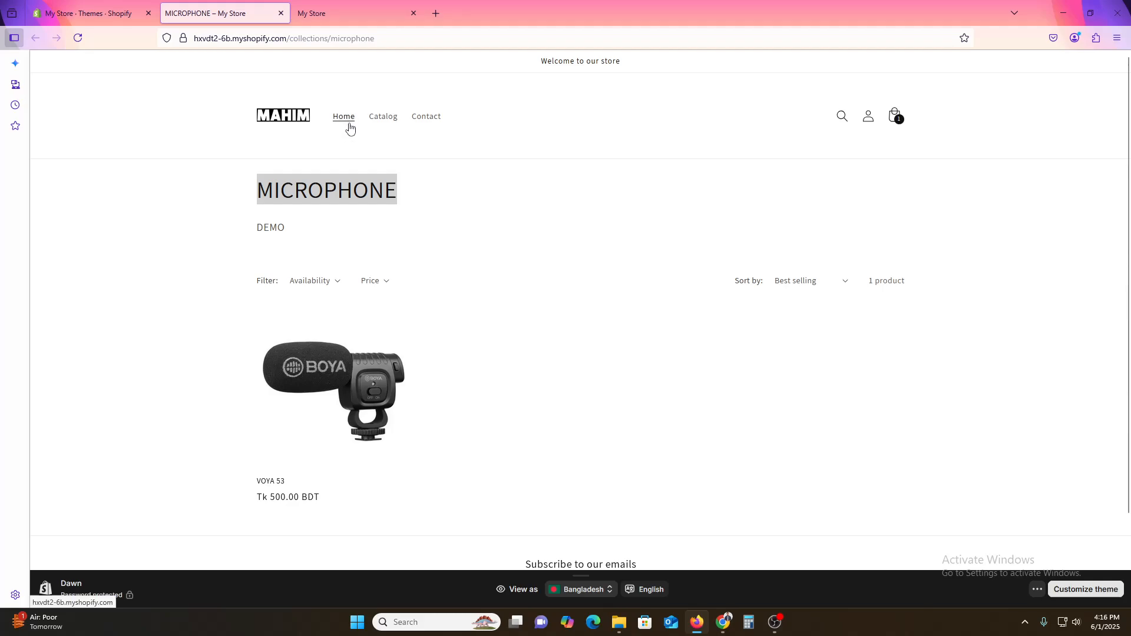
Step: Add a Mircophone item to the Main menu linked to the MICROPHONE collection and save the menu
{"action": "left_click", "coordinate": [96, 5]}
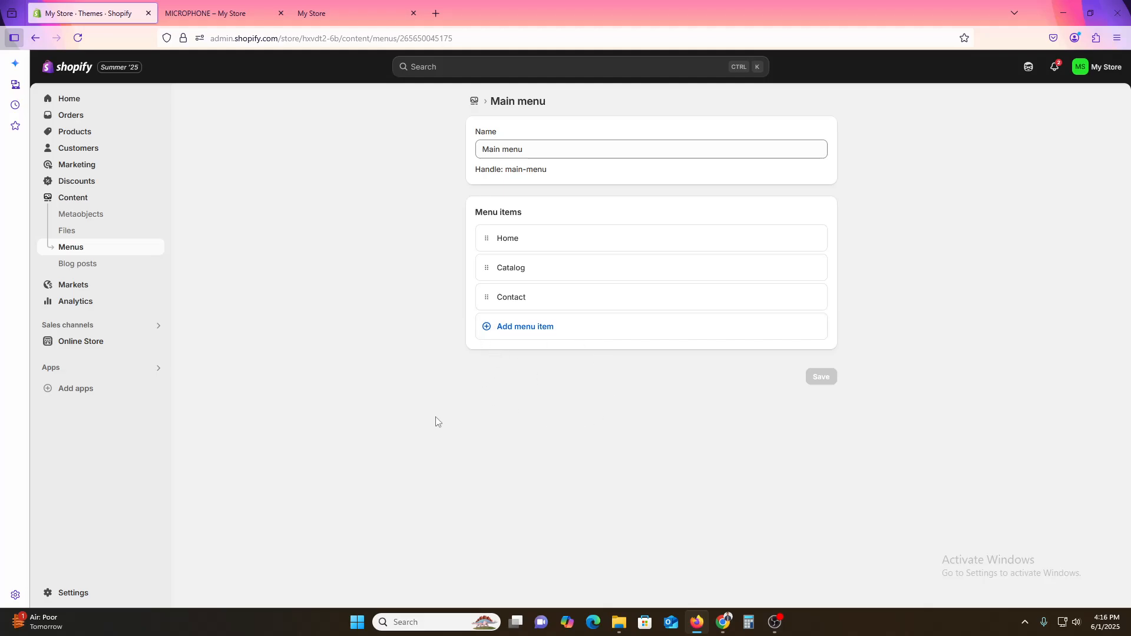
{"action": "left_click", "coordinate": [535, 339]}
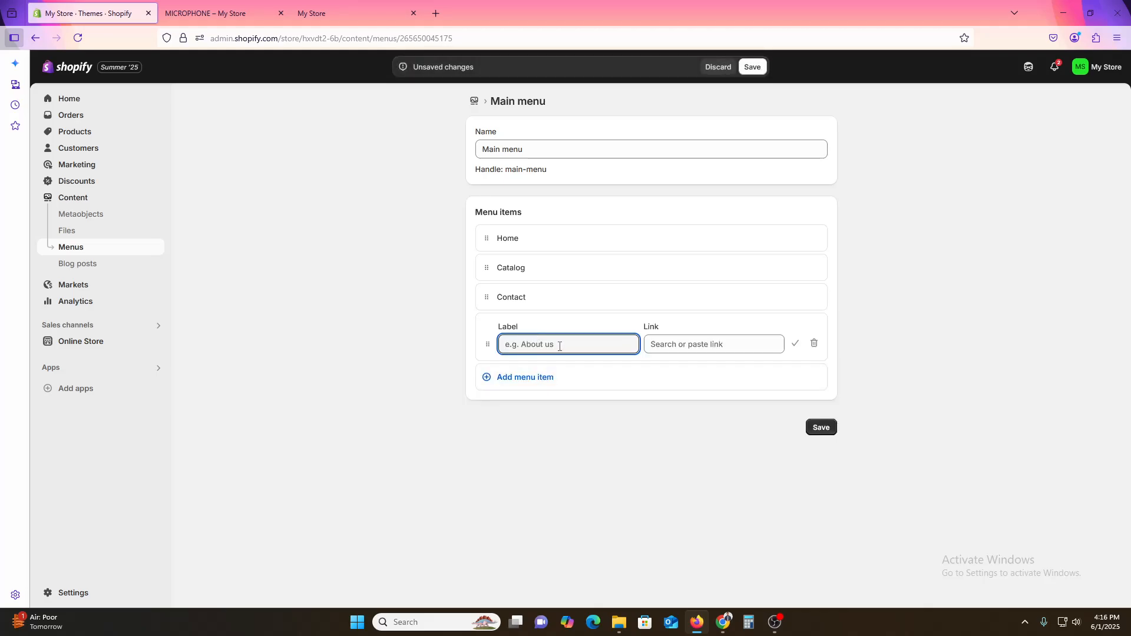
{"action": "type", "text": "Mircophone"}
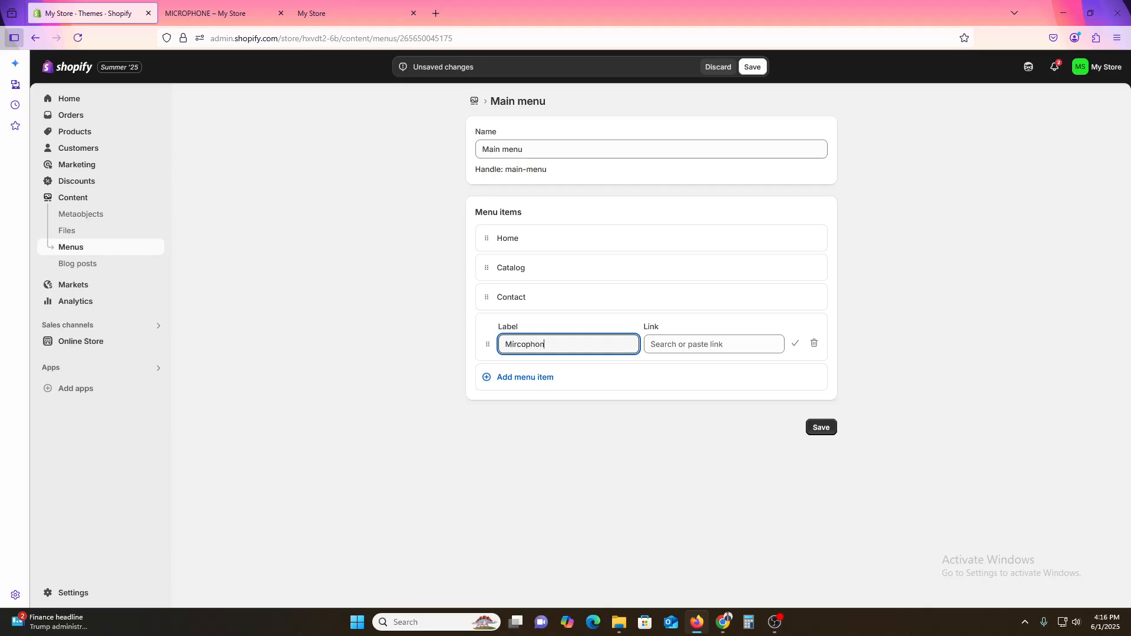
{"action": "left_click", "coordinate": [727, 345]}
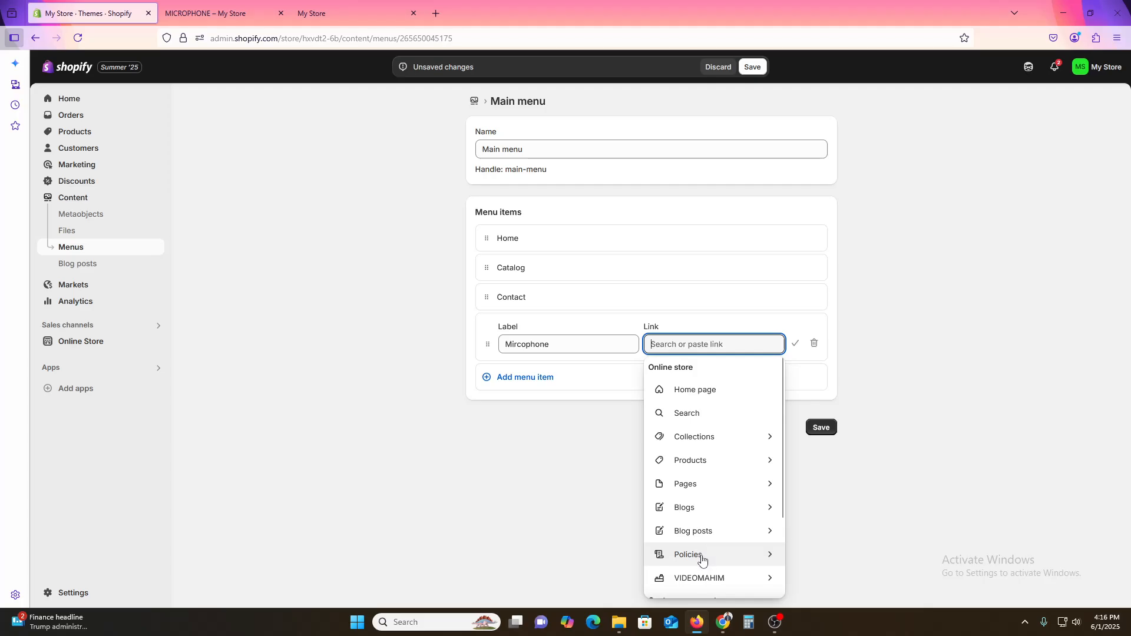
{"action": "scroll", "coordinate": [699, 559], "scroll_direction": "down", "scroll_amount": 1}
{"action": "scroll", "coordinate": [702, 559], "scroll_direction": "up", "scroll_amount": 1}
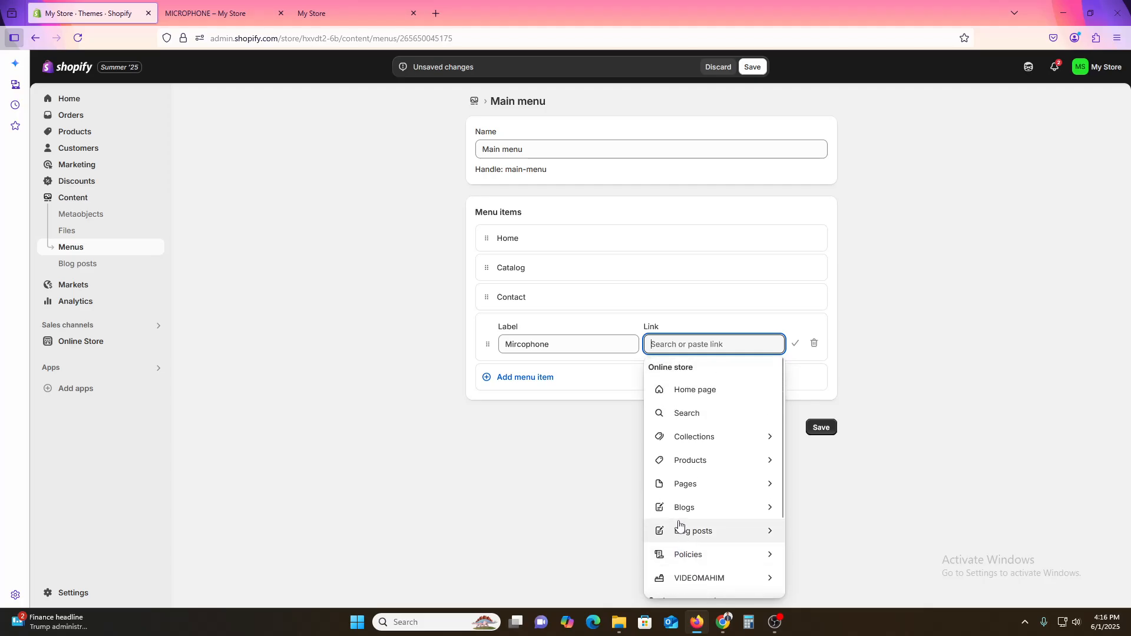
{"action": "left_click", "coordinate": [717, 438]}
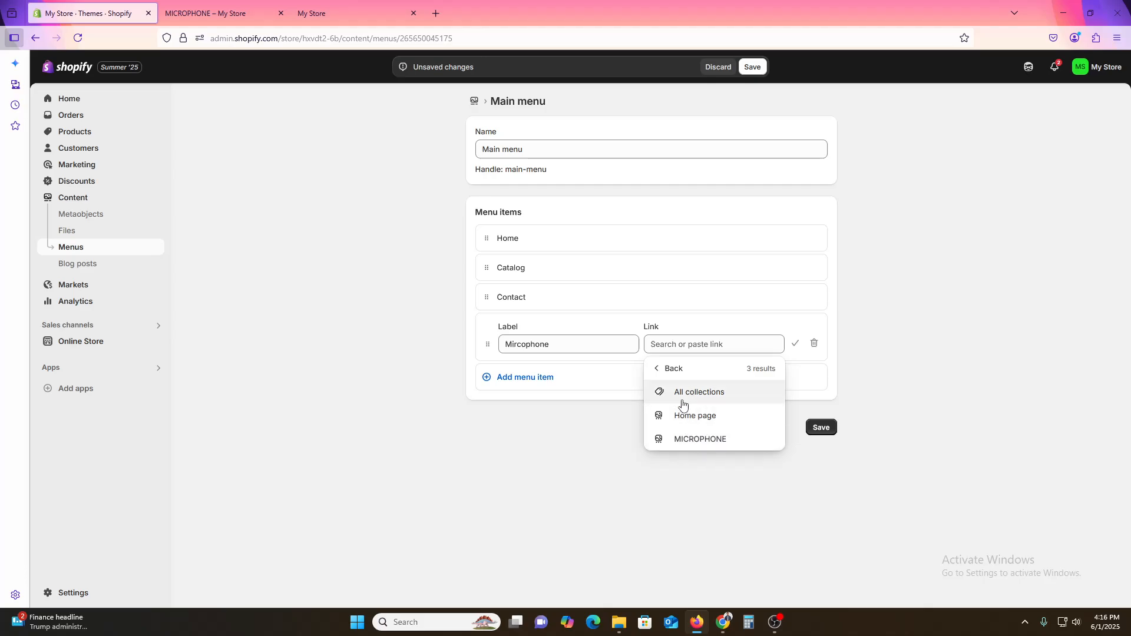
{"action": "left_click", "coordinate": [688, 442]}
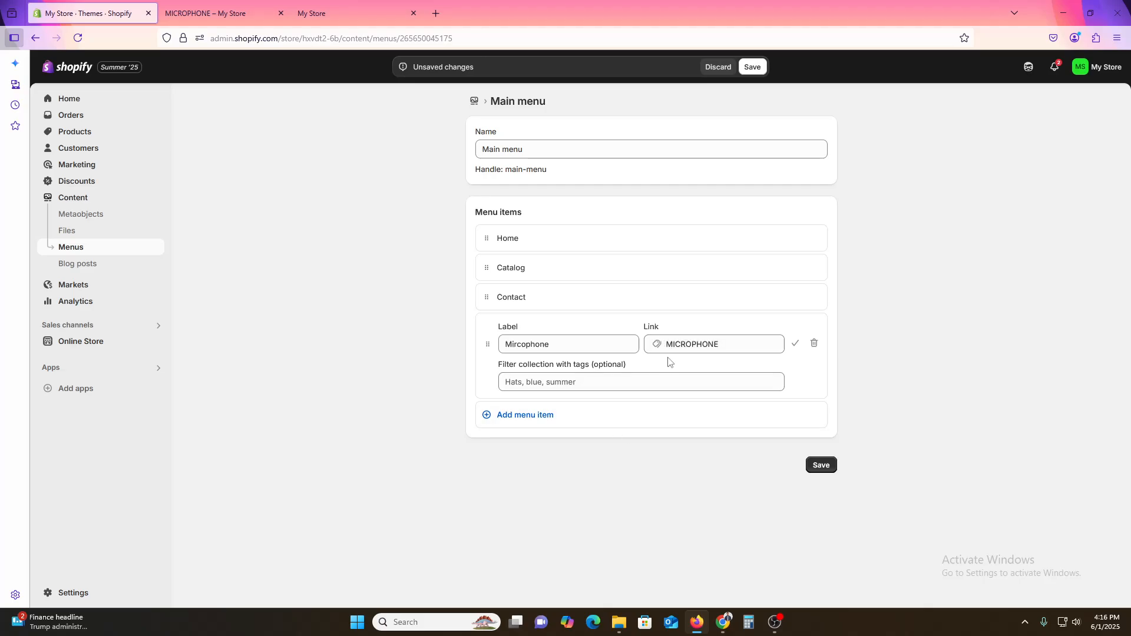
{"action": "left_click", "coordinate": [821, 467]}
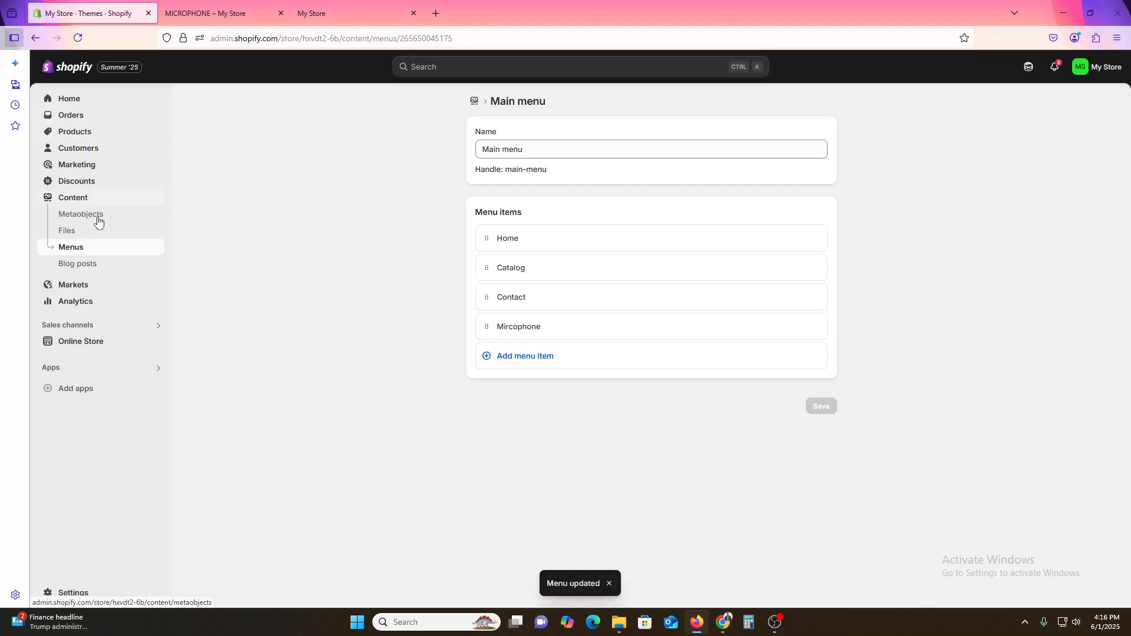
Step: Open the storefront and follow the new Mircophone menu link to its collection page
{"action": "left_click", "coordinate": [212, 13]}
{"action": "left_click", "coordinate": [77, 39]}
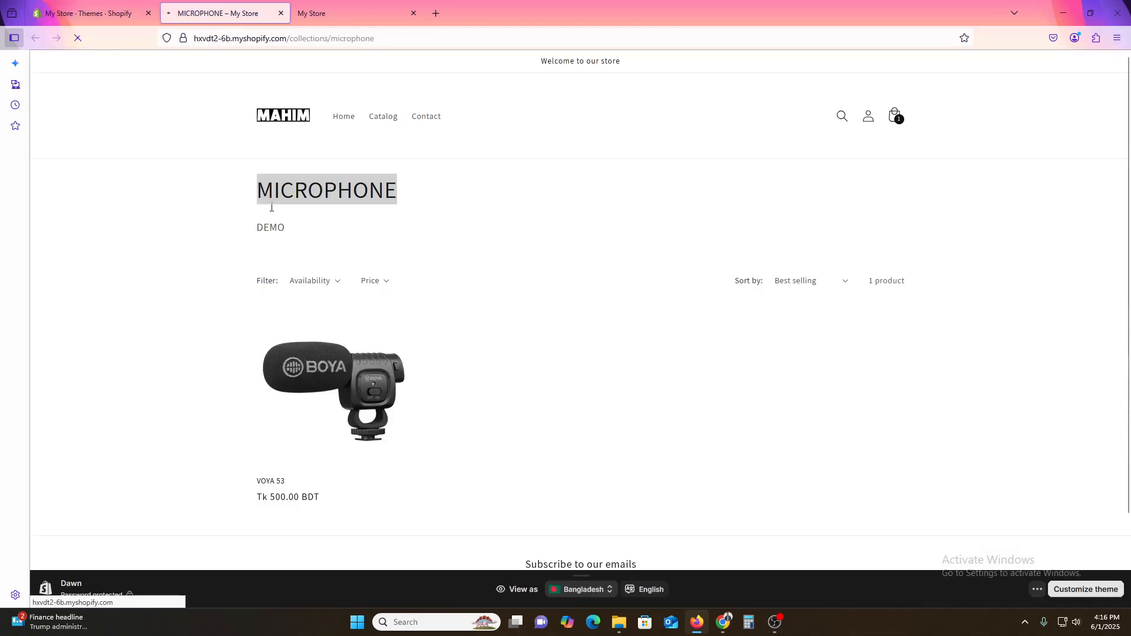
{"action": "key", "text": "ctrl+shift+Tab"}
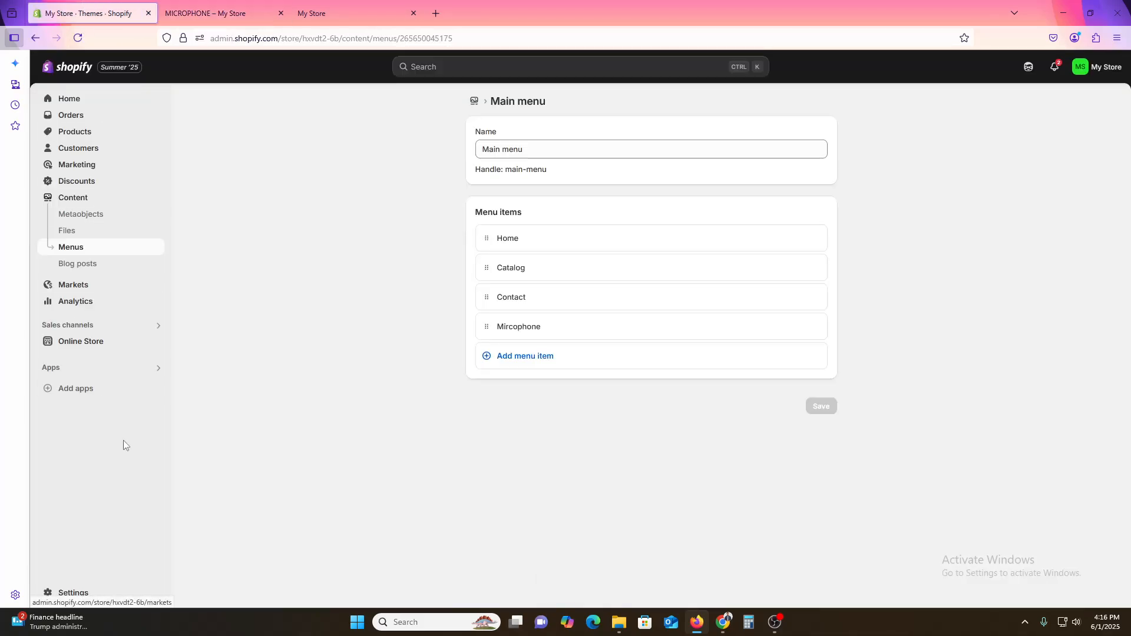
{"action": "left_click", "coordinate": [156, 342]}
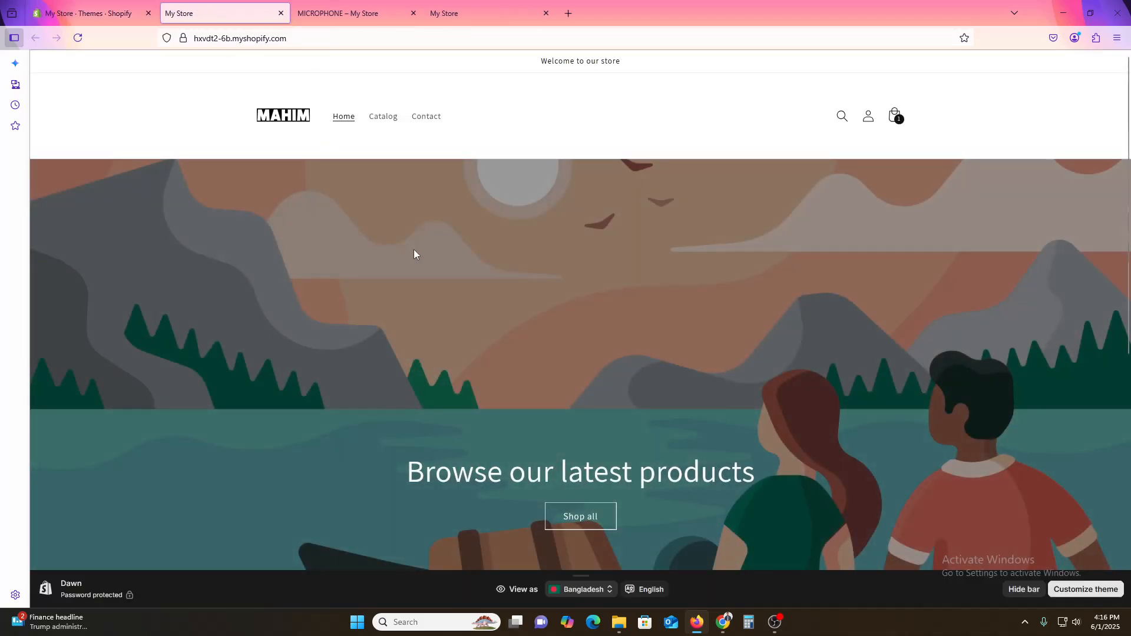
{"action": "key", "text": "ctrl+shift+Tab"}
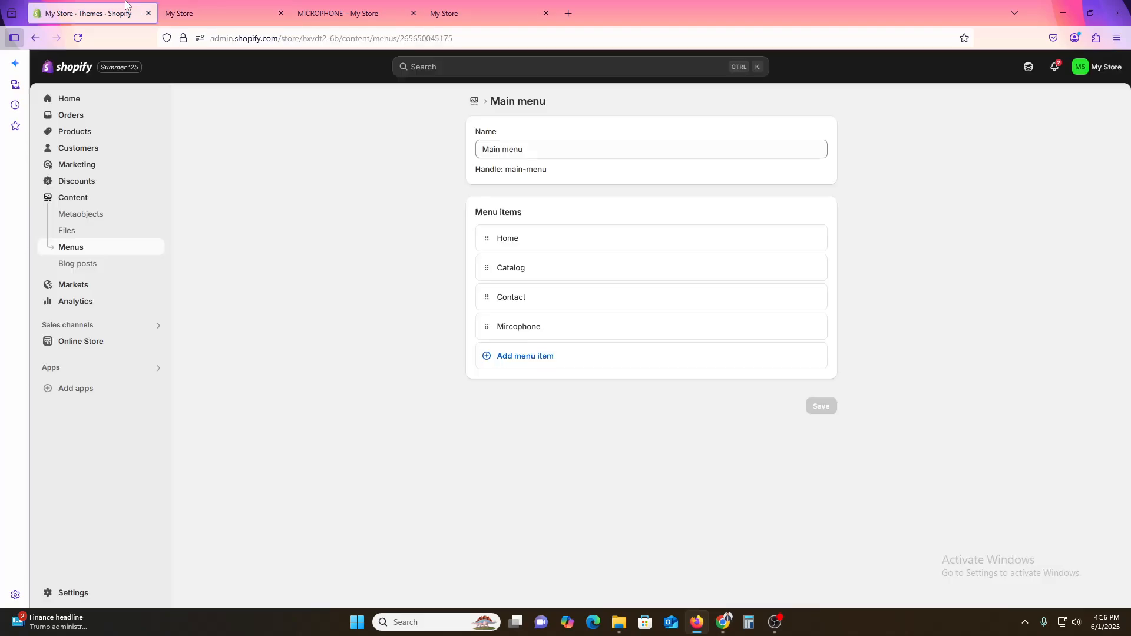
{"action": "key", "text": "ctrl+Tab"}
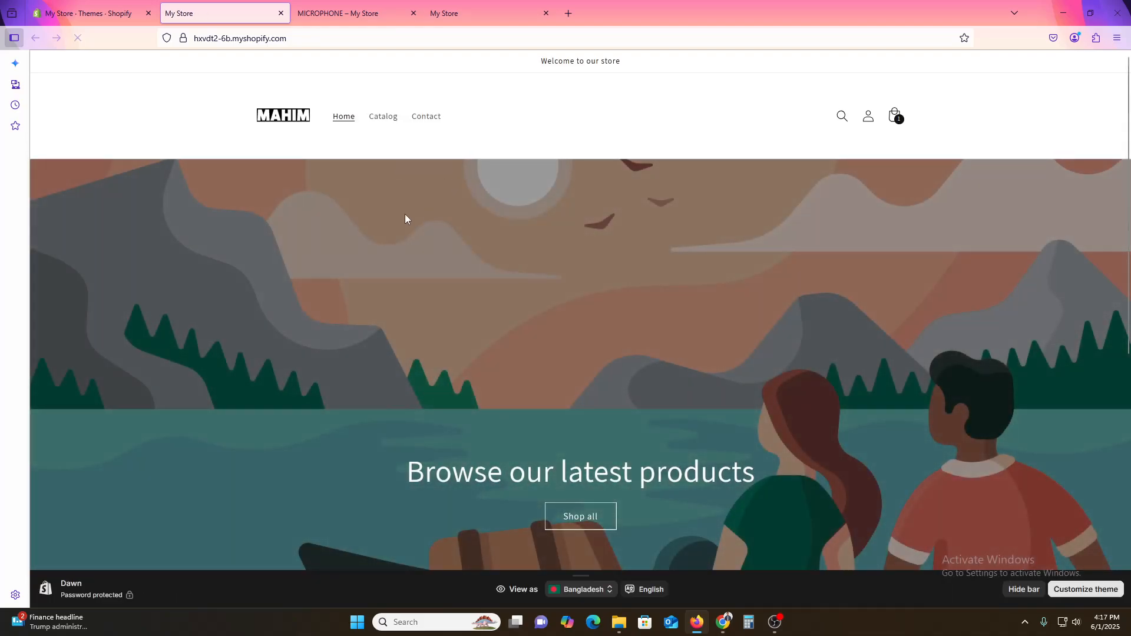
{"action": "left_click", "coordinate": [98, 3]}
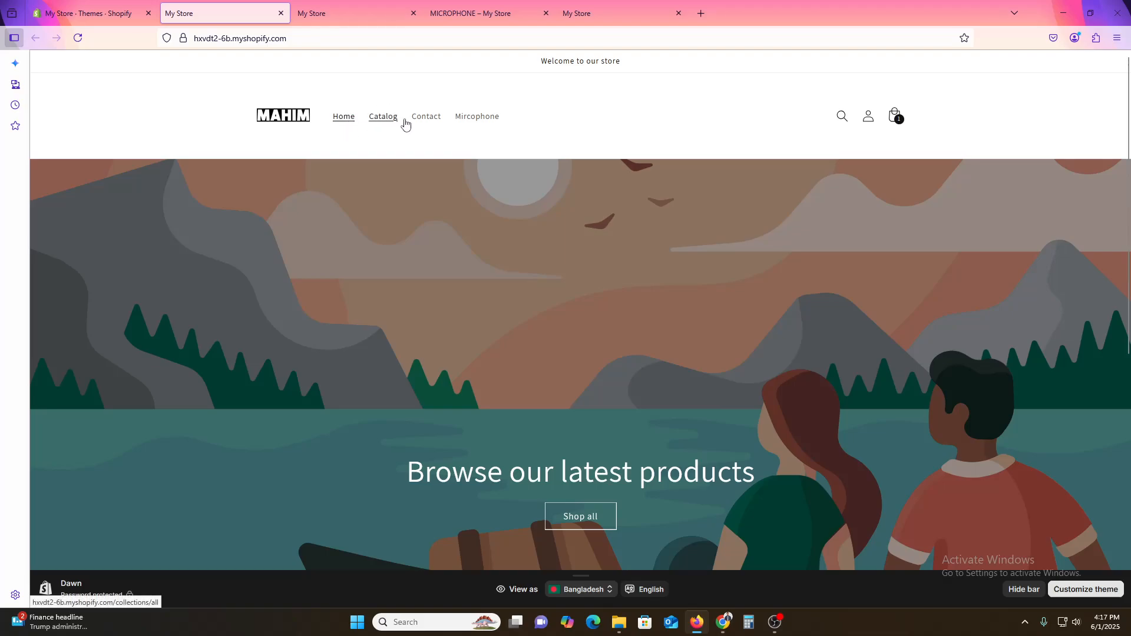
{"action": "left_click", "coordinate": [486, 118]}
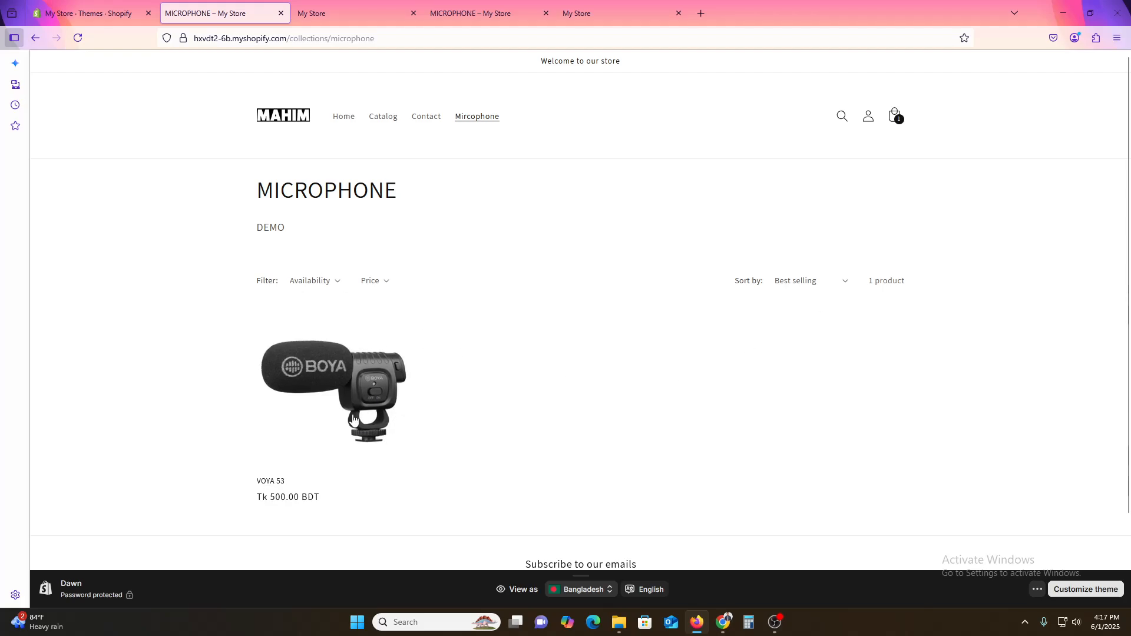
Step: Create a new collection titled JEANS
{"action": "left_click", "coordinate": [88, 13]}
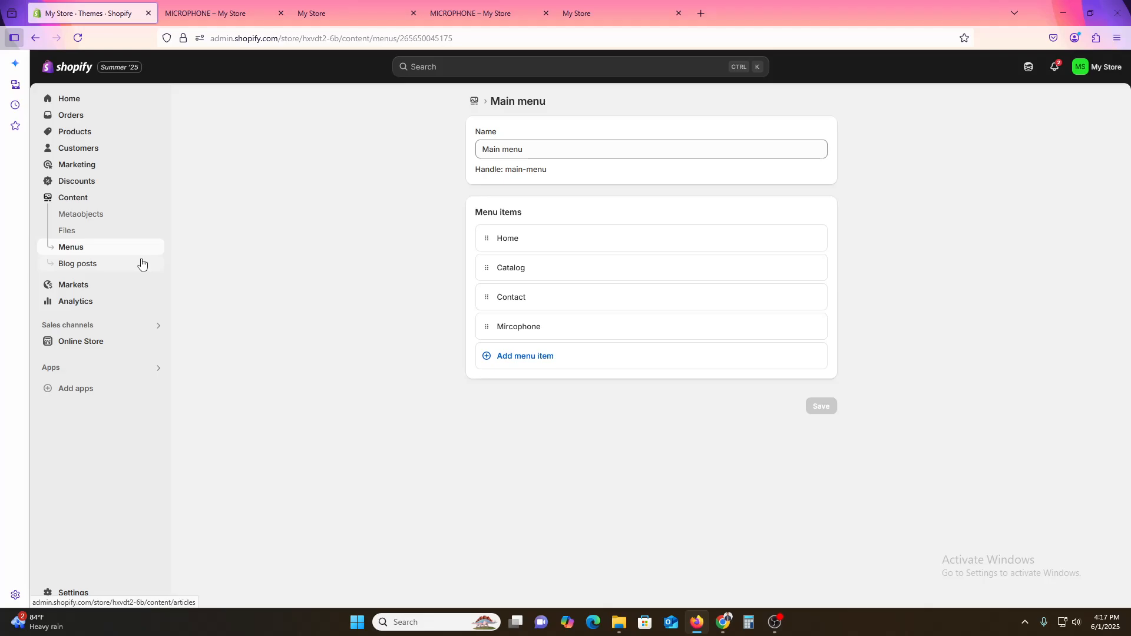
{"action": "left_click", "coordinate": [93, 136]}
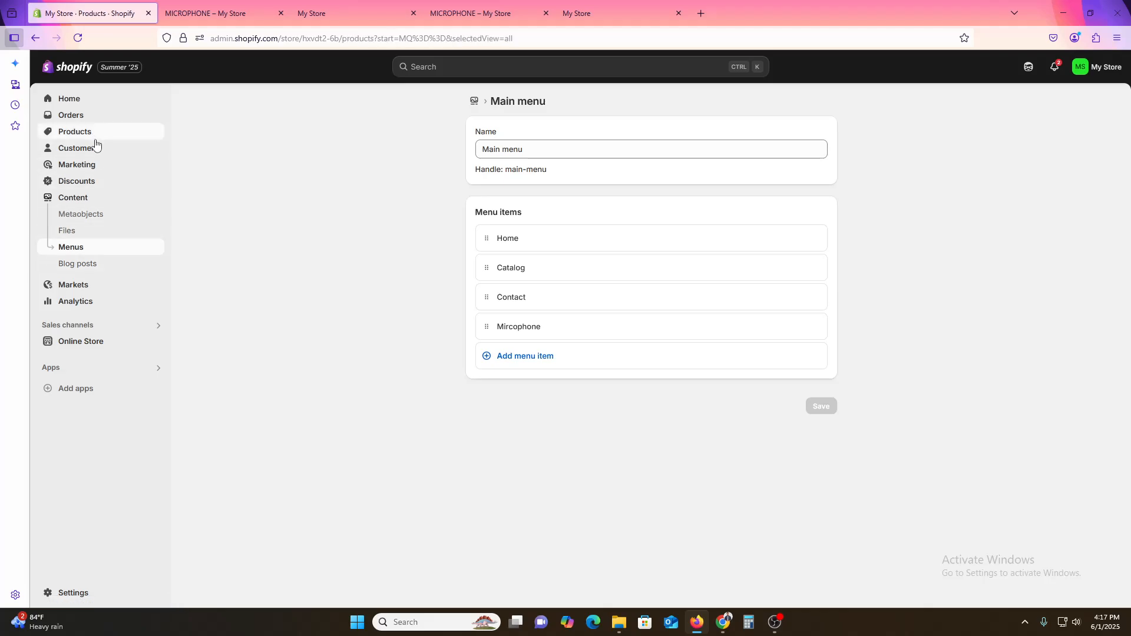
{"action": "left_click", "coordinate": [81, 151]}
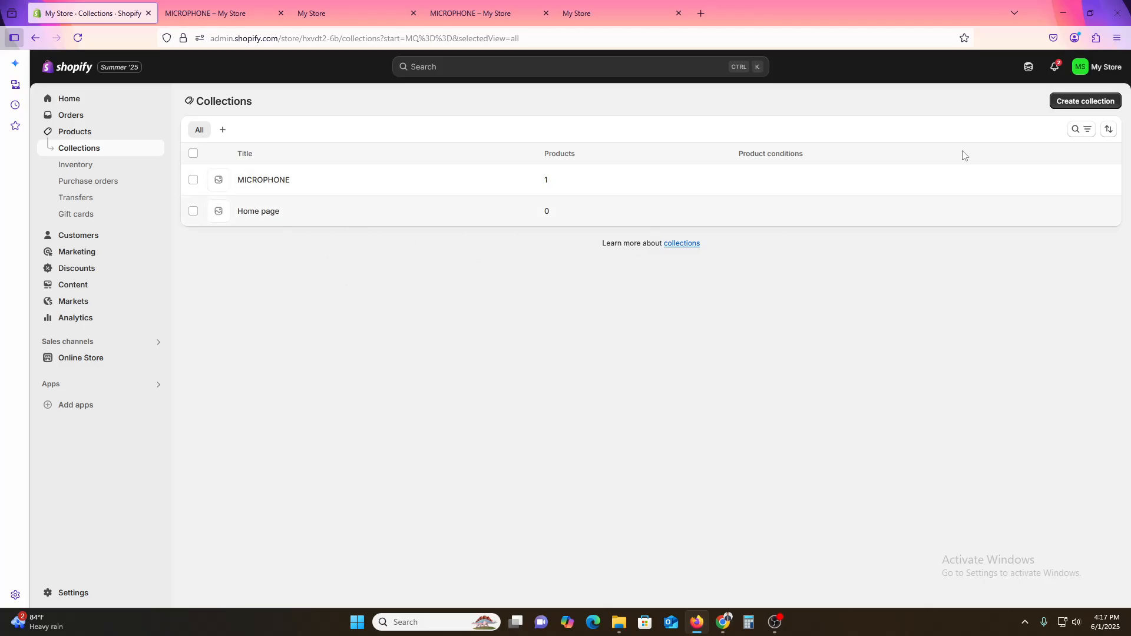
{"action": "left_click", "coordinate": [1071, 105]}
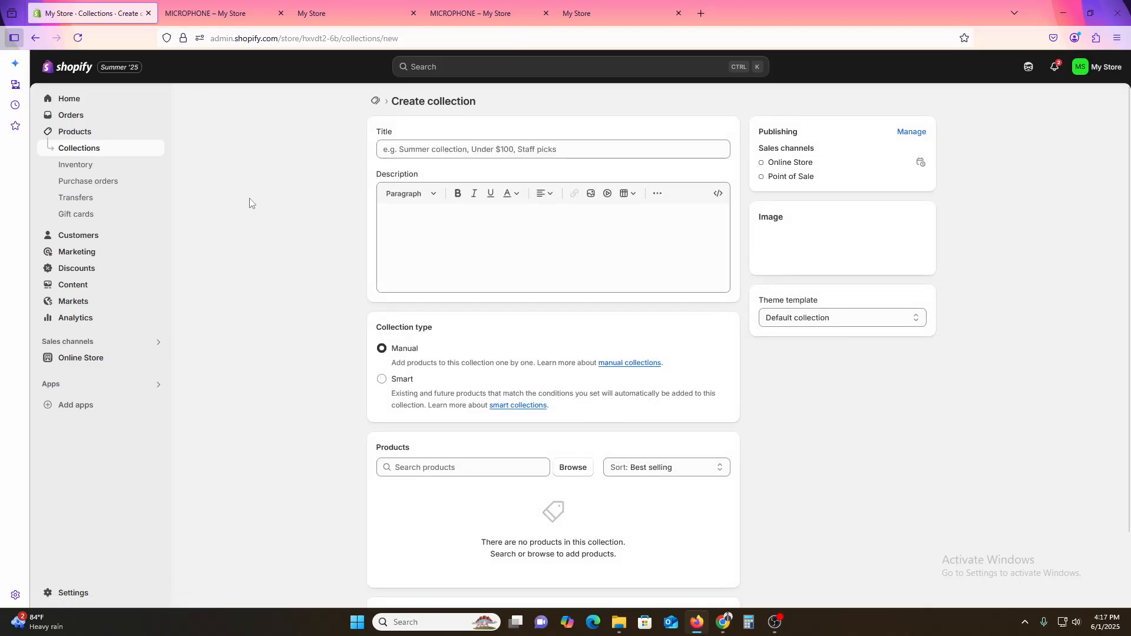
{"action": "left_click", "coordinate": [419, 149]}
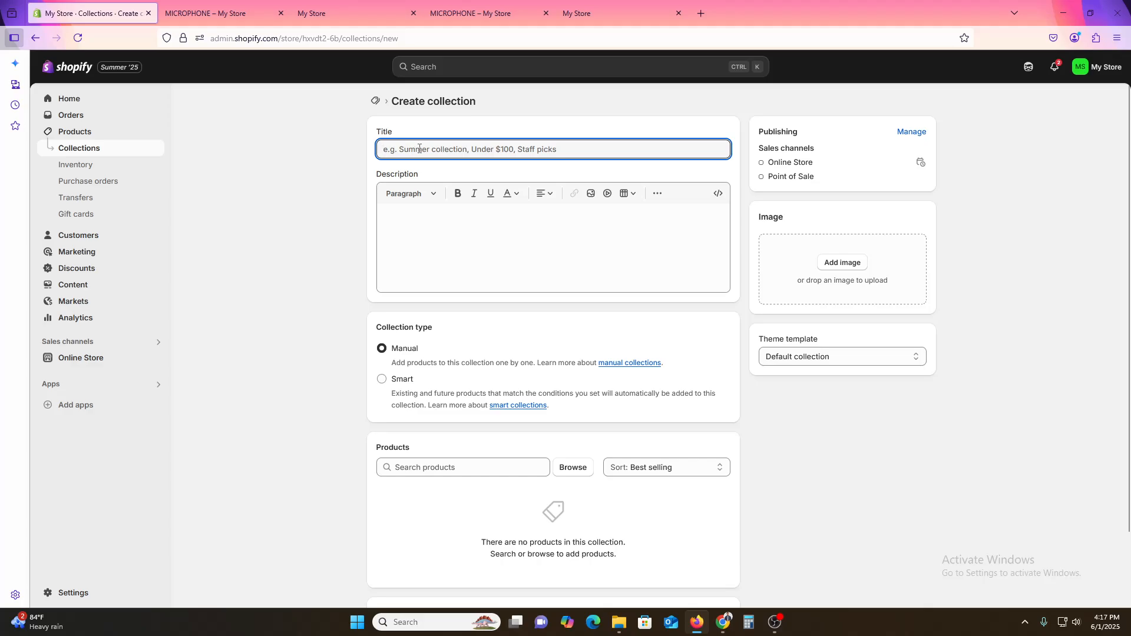
{"action": "type", "text": "JEANS"}
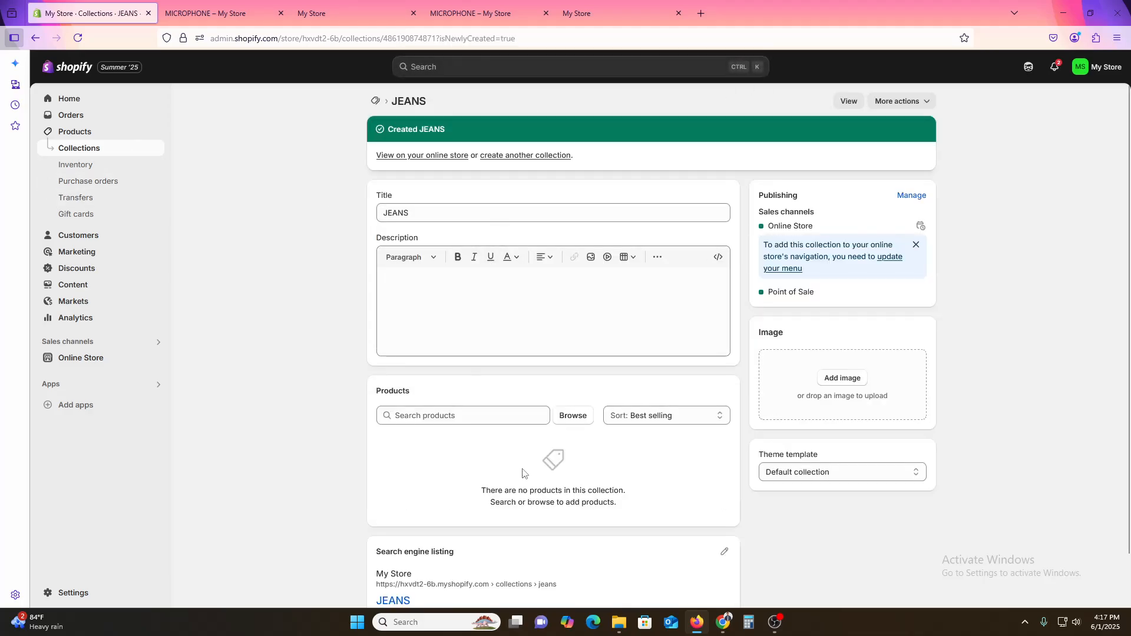
Step: Add the JEANS product to the JEANS collection
{"action": "scroll", "coordinate": [507, 451], "scroll_direction": "down", "scroll_amount": 1}
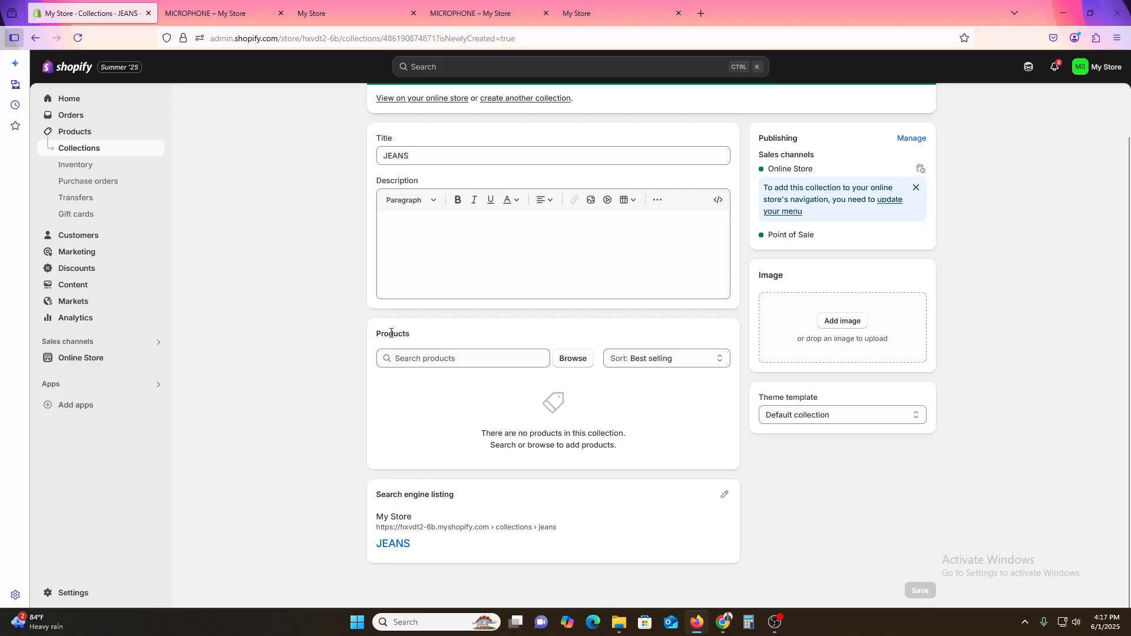
{"action": "left_click", "coordinate": [574, 359]}
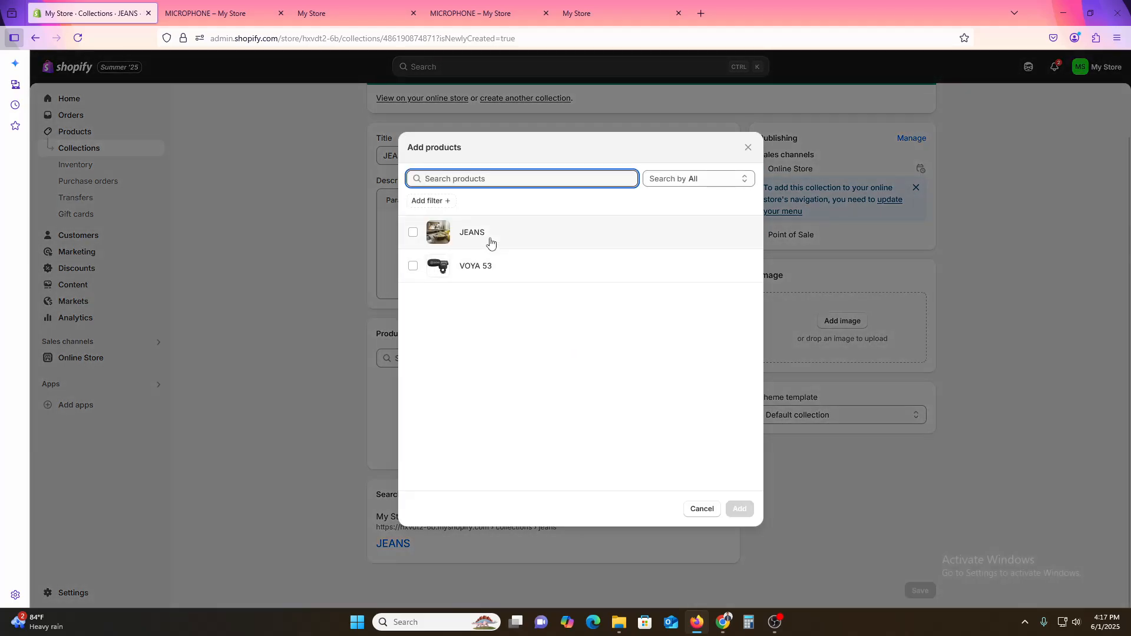
{"action": "left_click", "coordinate": [526, 242]}
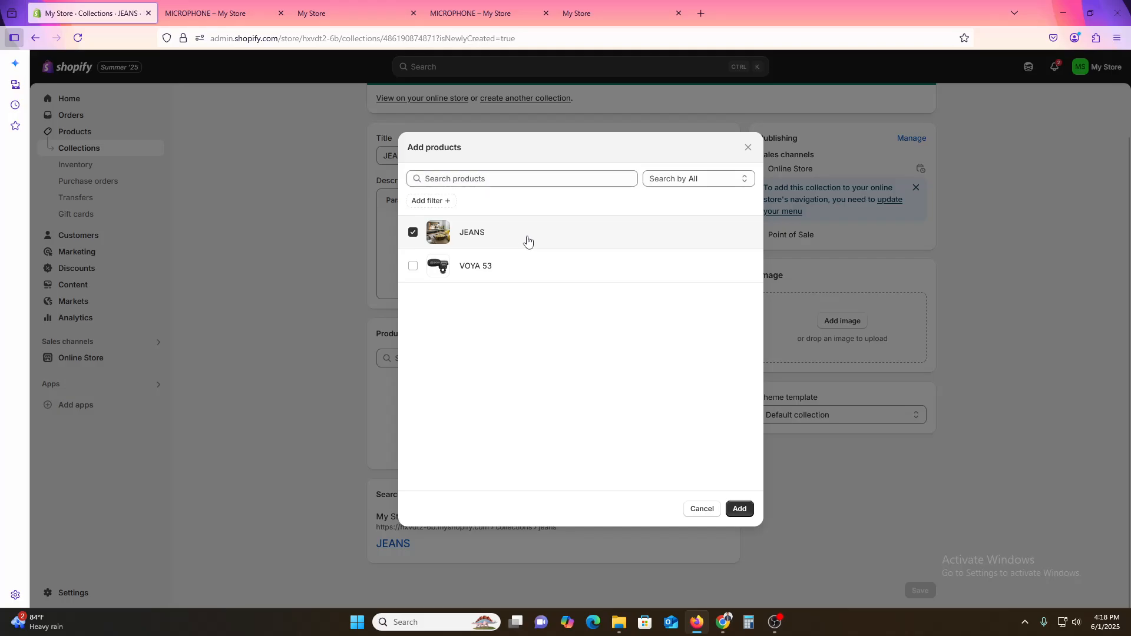
{"action": "left_click", "coordinate": [739, 510]}
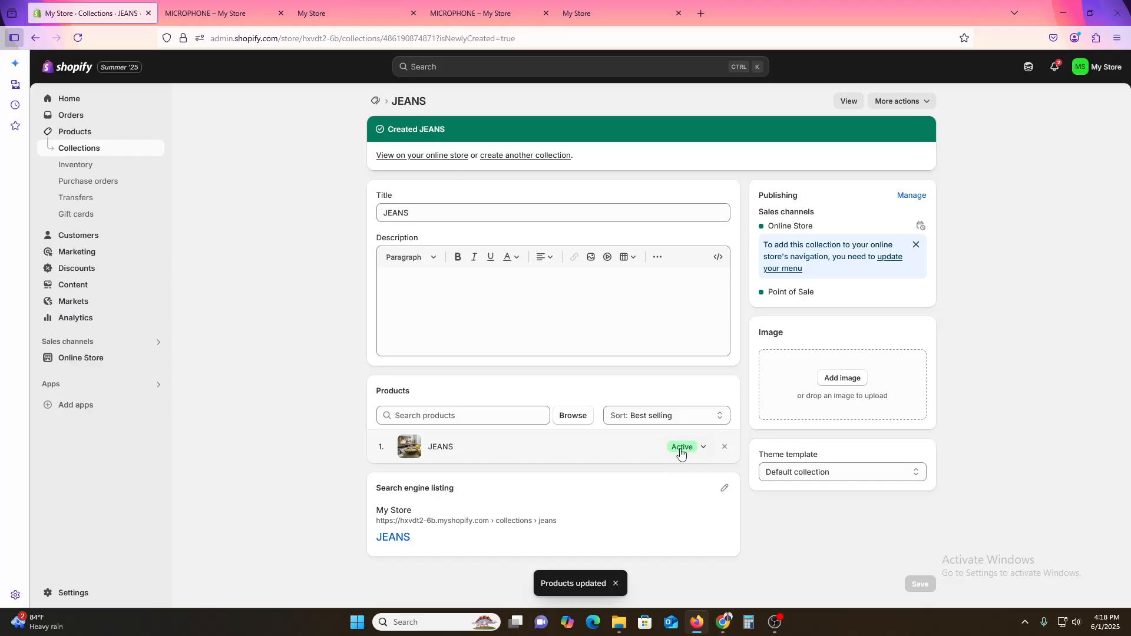
{"action": "left_click", "coordinate": [659, 415]}
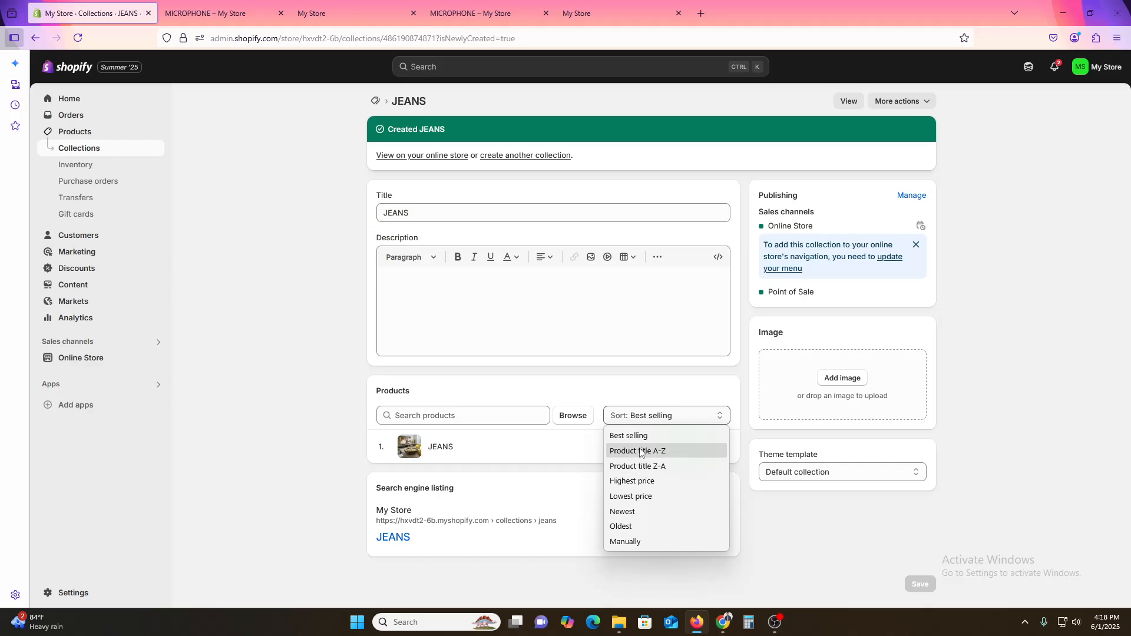
{"action": "left_click", "coordinate": [854, 563]}
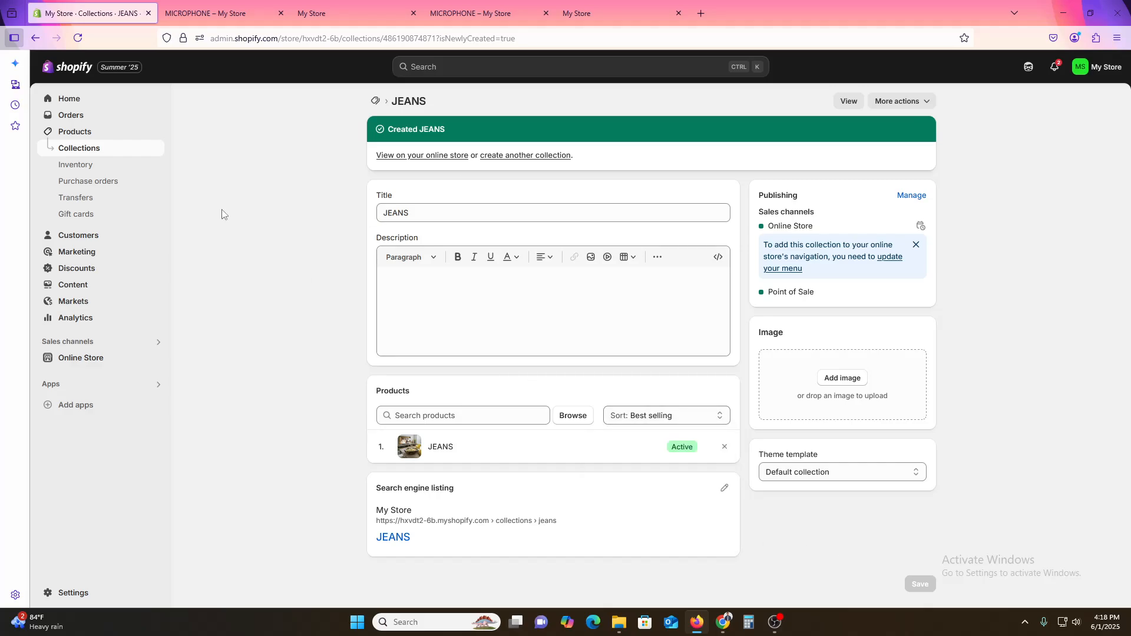
Step: Add a Jeans item to the Main menu linked to the JEANS collection and save the menu
{"action": "left_click", "coordinate": [85, 164]}
{"action": "left_click", "coordinate": [75, 131]}
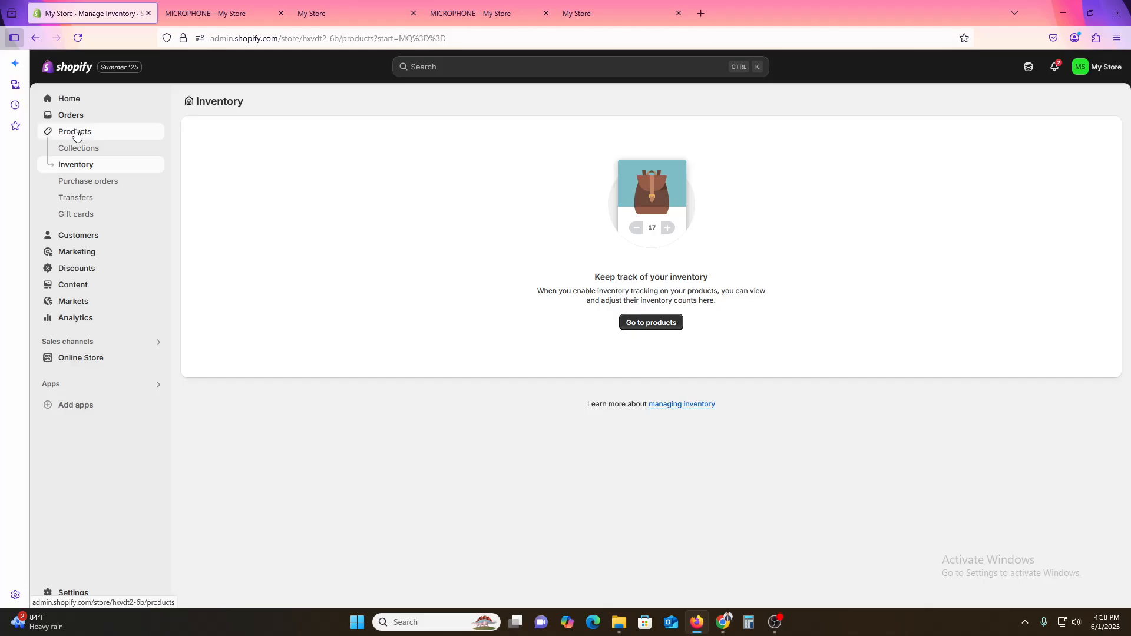
{"action": "left_click", "coordinate": [76, 291]}
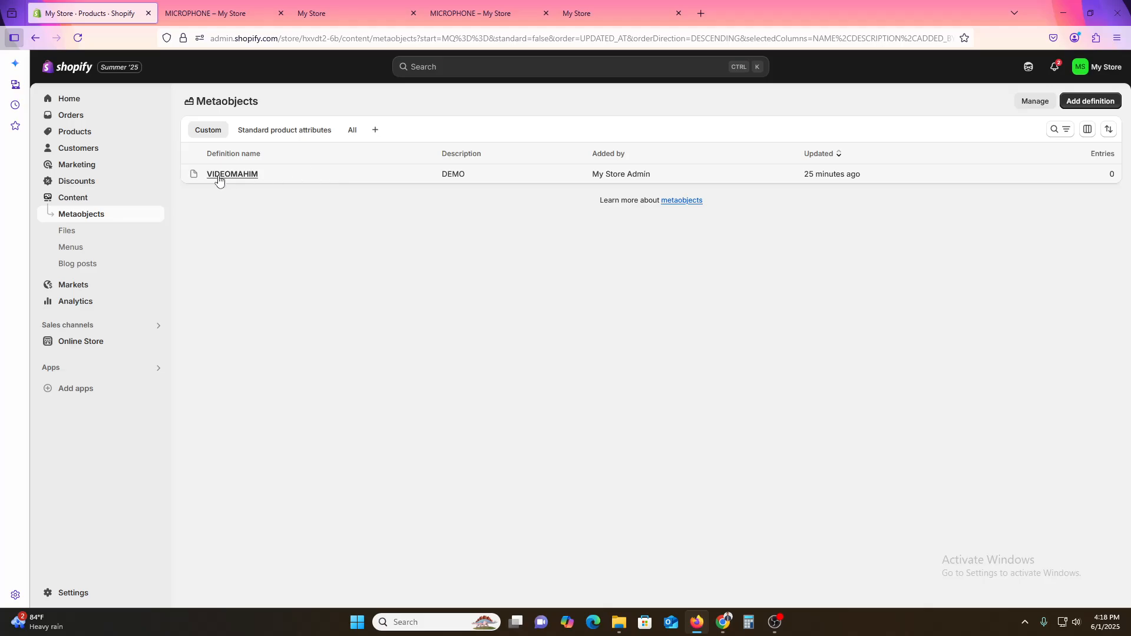
{"action": "left_click", "coordinate": [83, 248]}
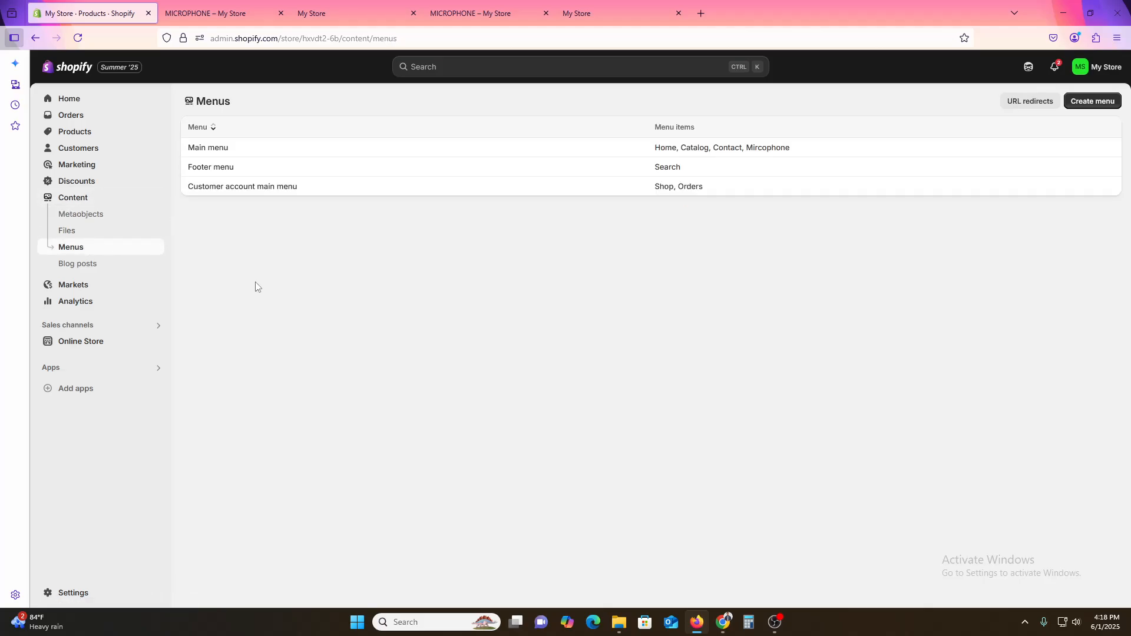
{"action": "left_click", "coordinate": [248, 155]}
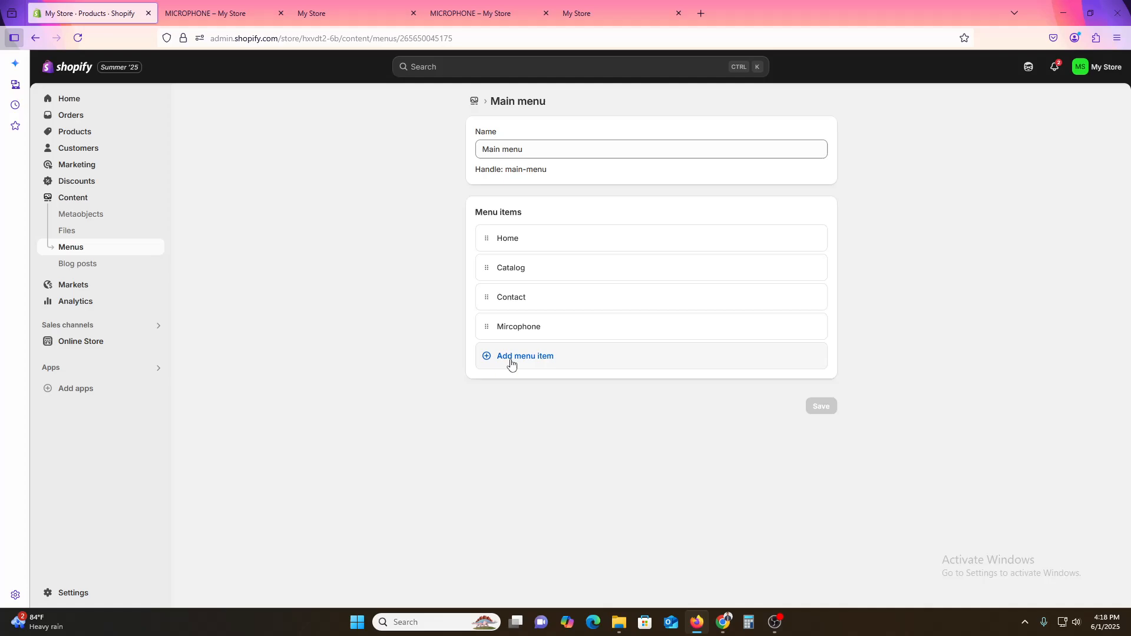
{"action": "left_click", "coordinate": [513, 360]}
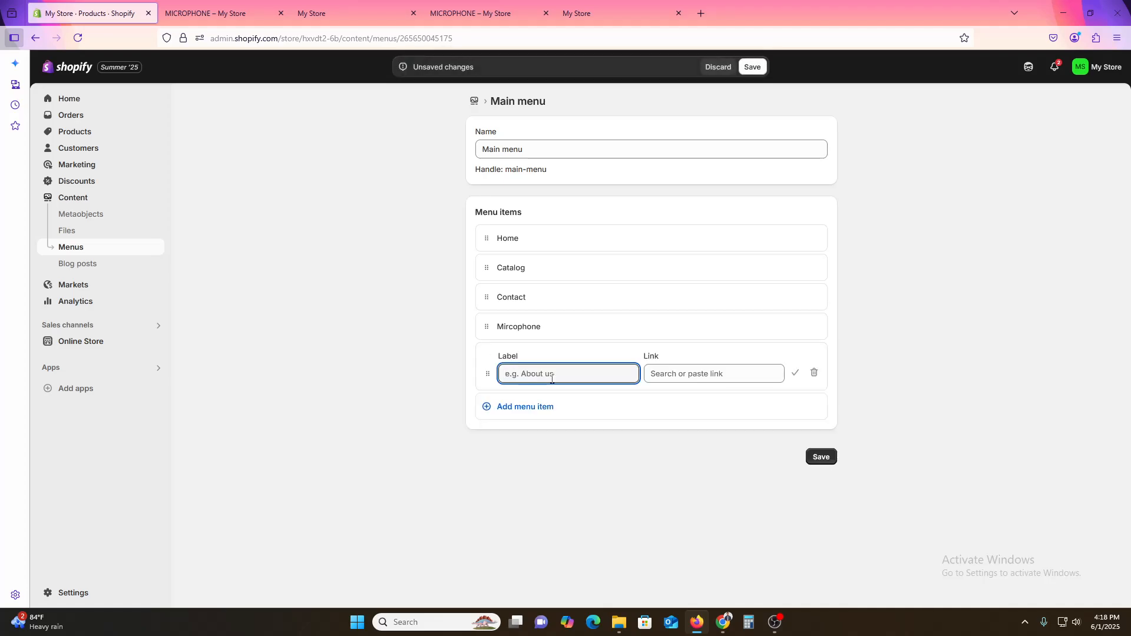
{"action": "type", "text": "Jeans"}
{"action": "left_click", "coordinate": [695, 374]}
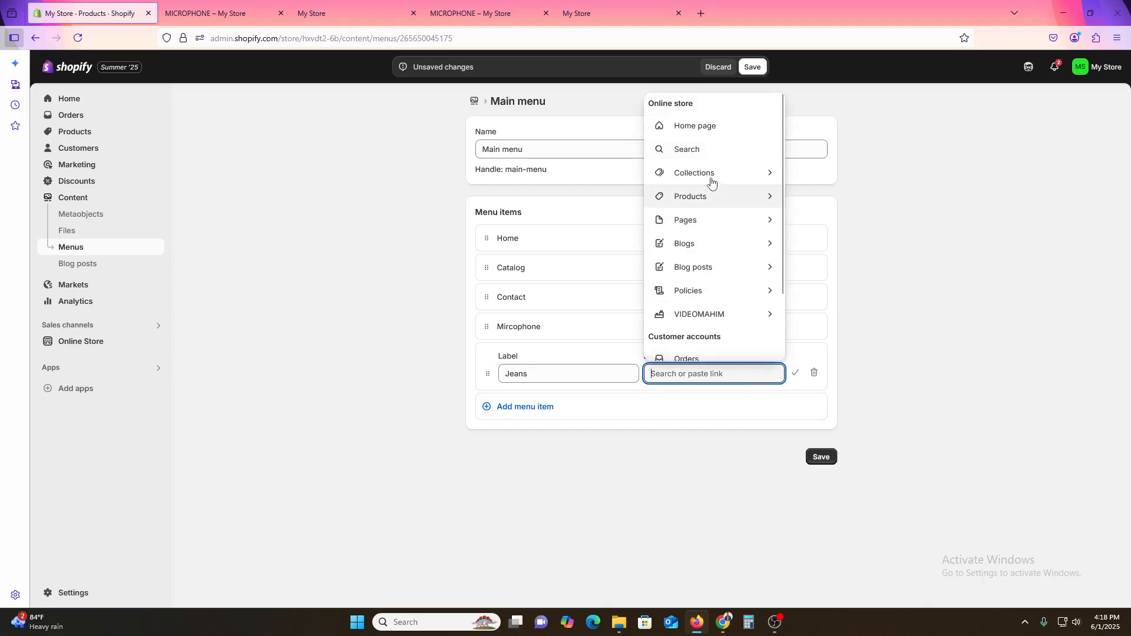
{"action": "left_click", "coordinate": [710, 175]}
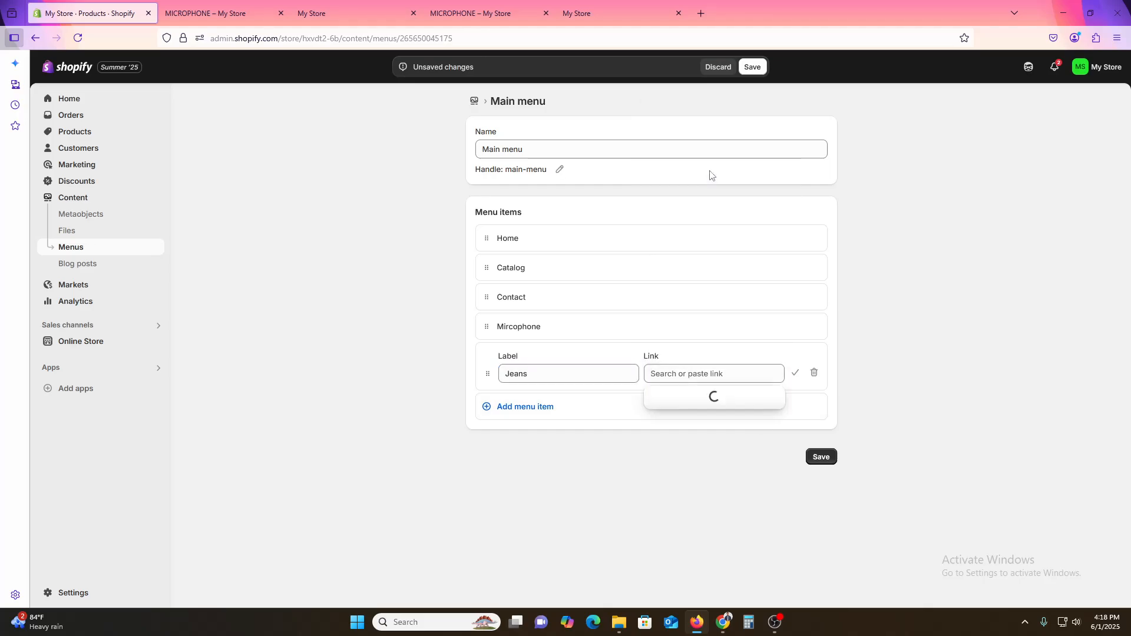
{"action": "left_click", "coordinate": [707, 471]}
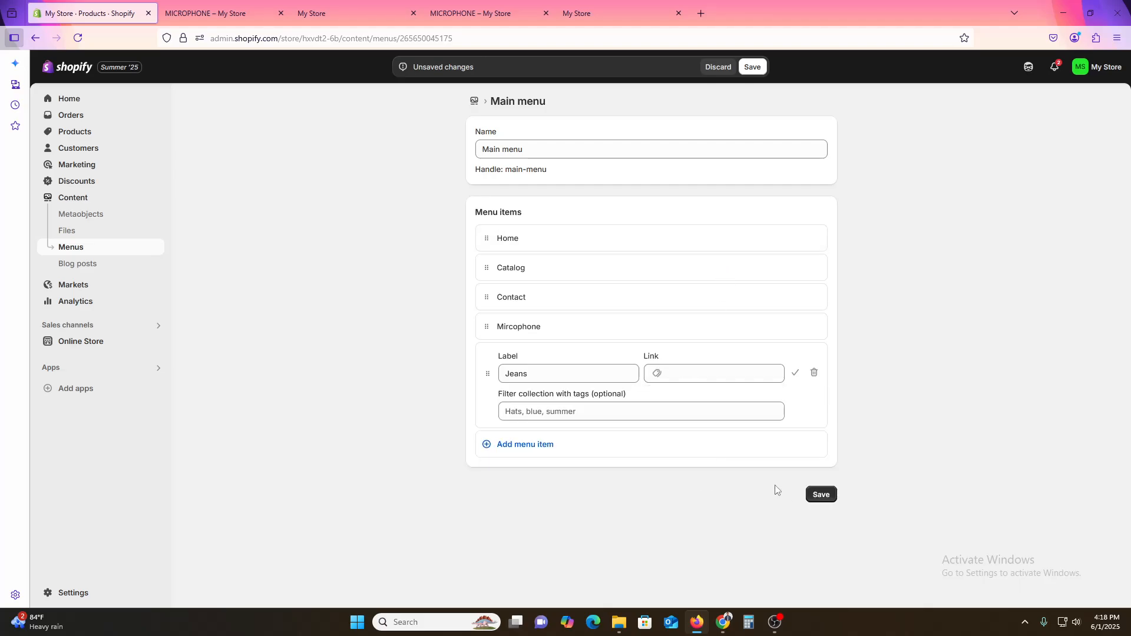
{"action": "left_click", "coordinate": [820, 498]}
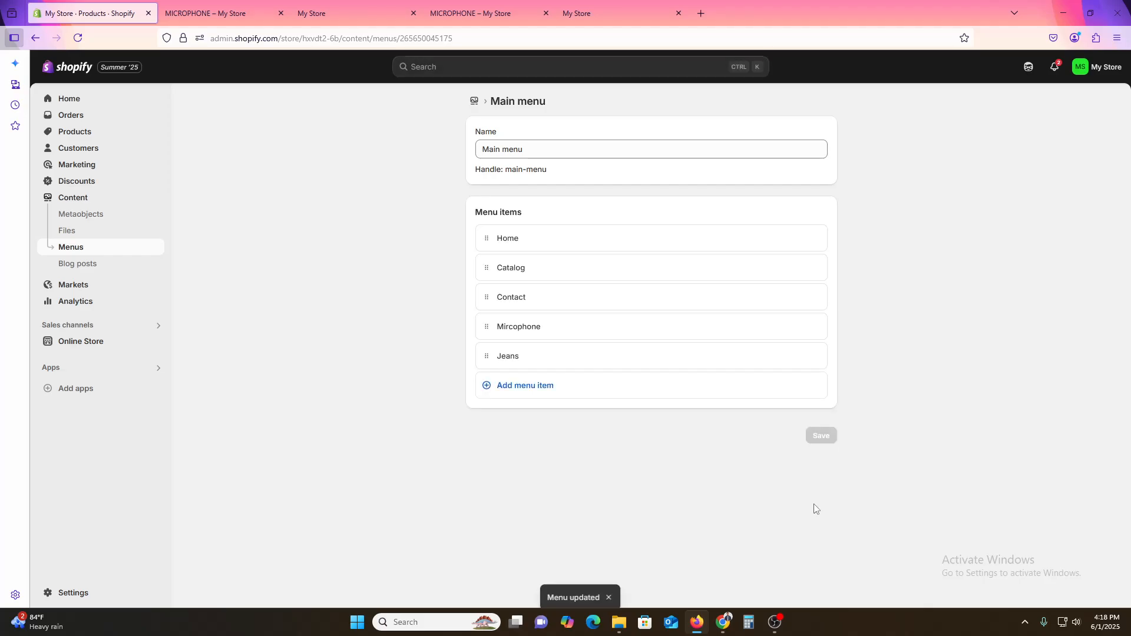
Step: Open the storefront and follow the new Jeans menu link to its collection page
{"action": "left_click", "coordinate": [218, 6]}
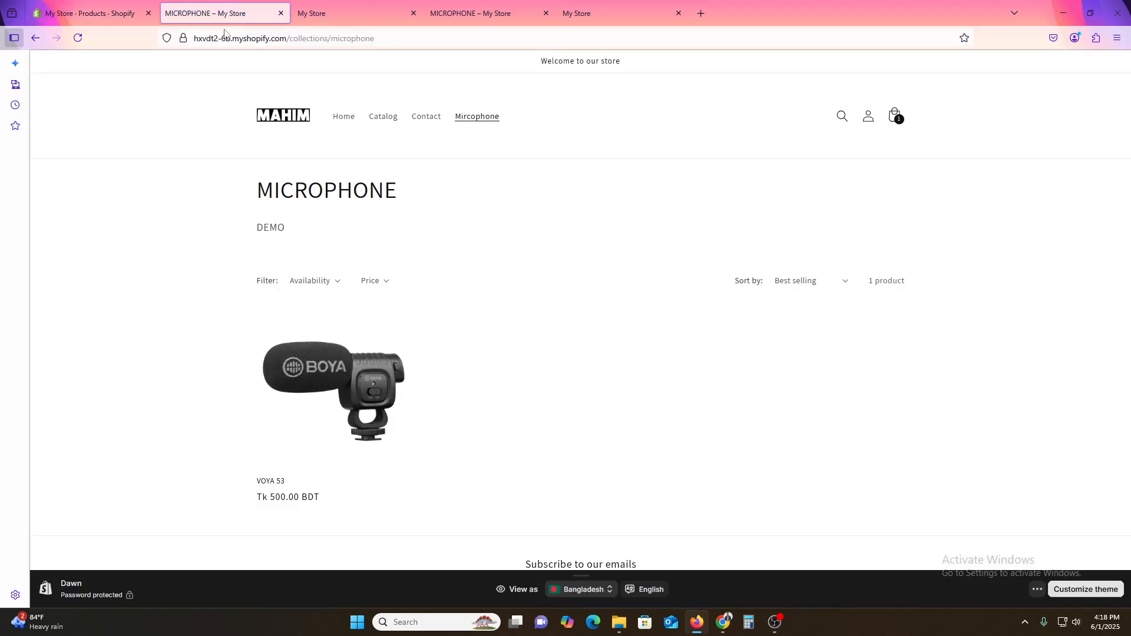
{"action": "left_click", "coordinate": [89, 11]}
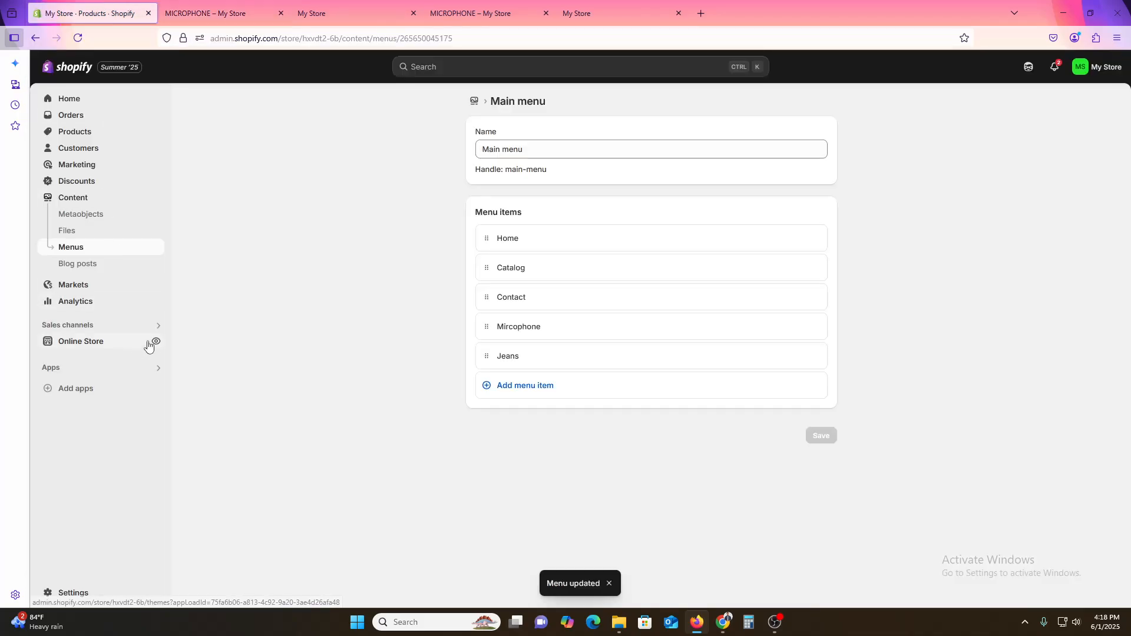
{"action": "left_click", "coordinate": [155, 344]}
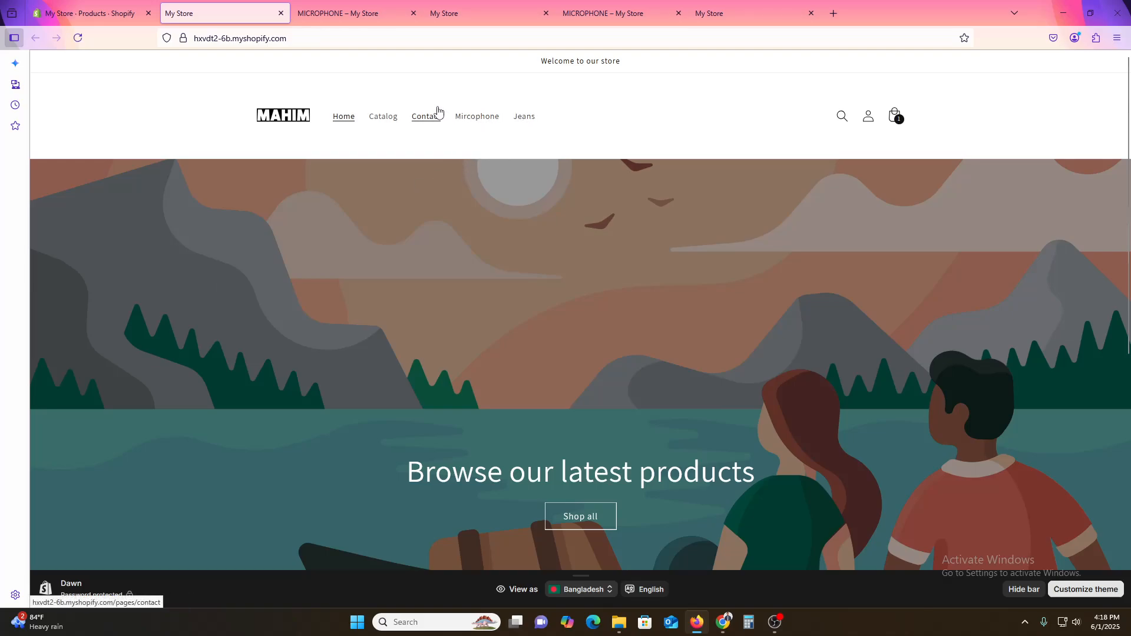
{"action": "left_click", "coordinate": [526, 119]}
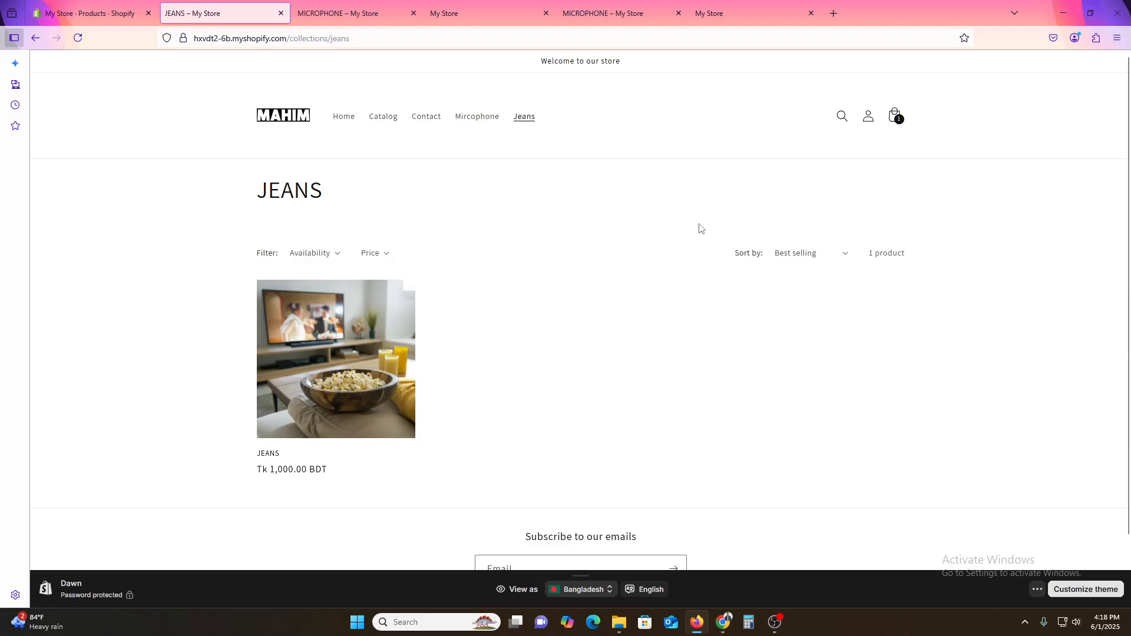
{"action": "left_click", "coordinate": [101, 10]}
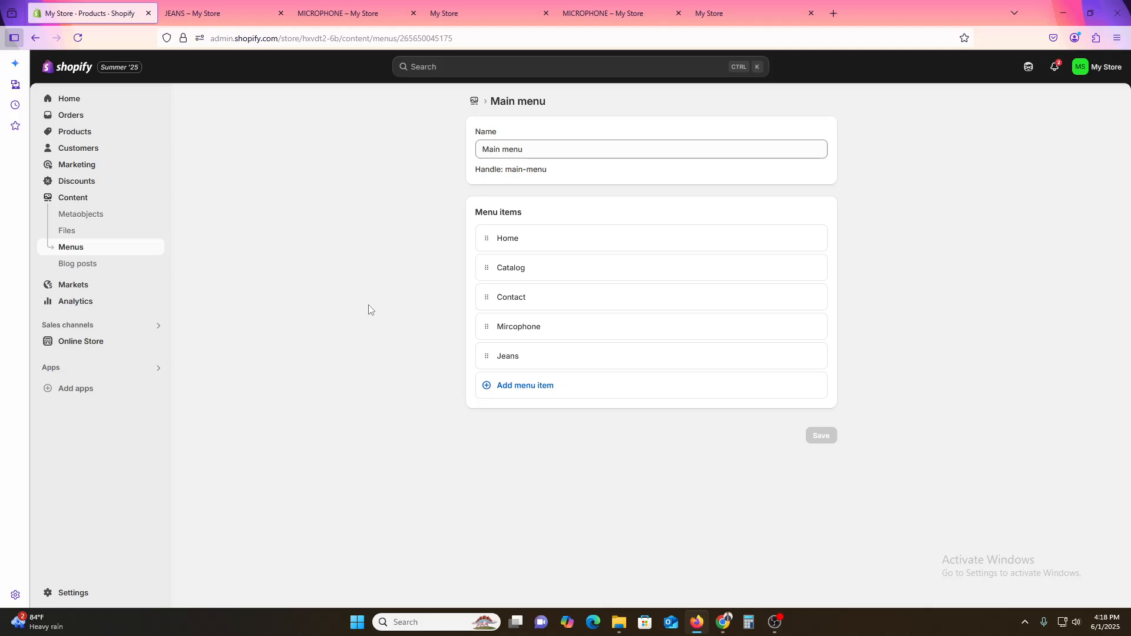